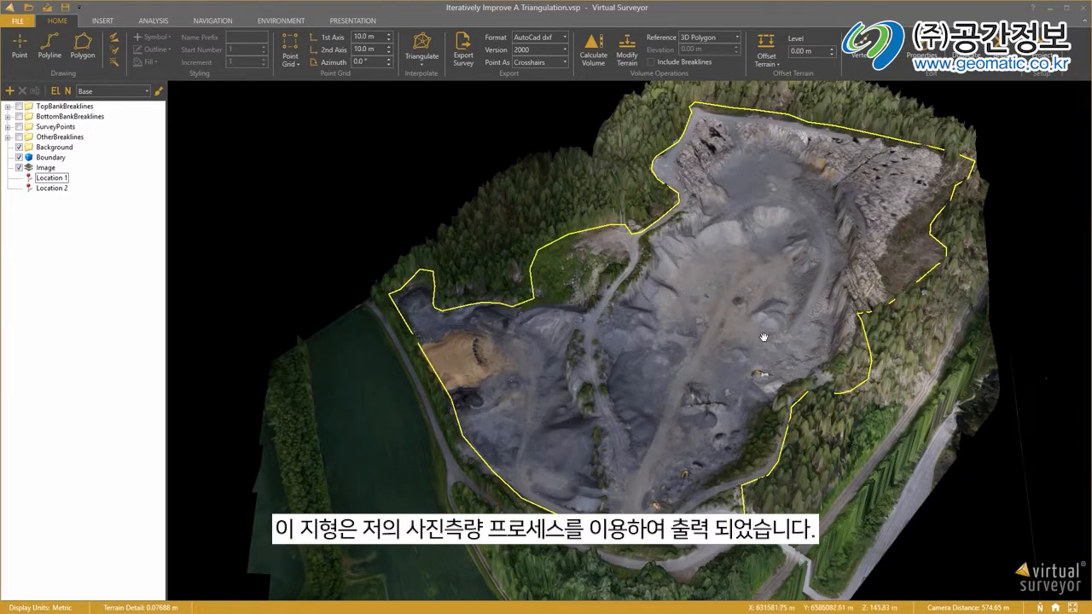
Examine the quarry terrain up close, inspecting the pit floor, the vertical rock walls and the rubble slopes.
scroll(771, 264, up, 5)
drag(748, 152, 746, 316)
middle_drag(782, 299, 793, 331)
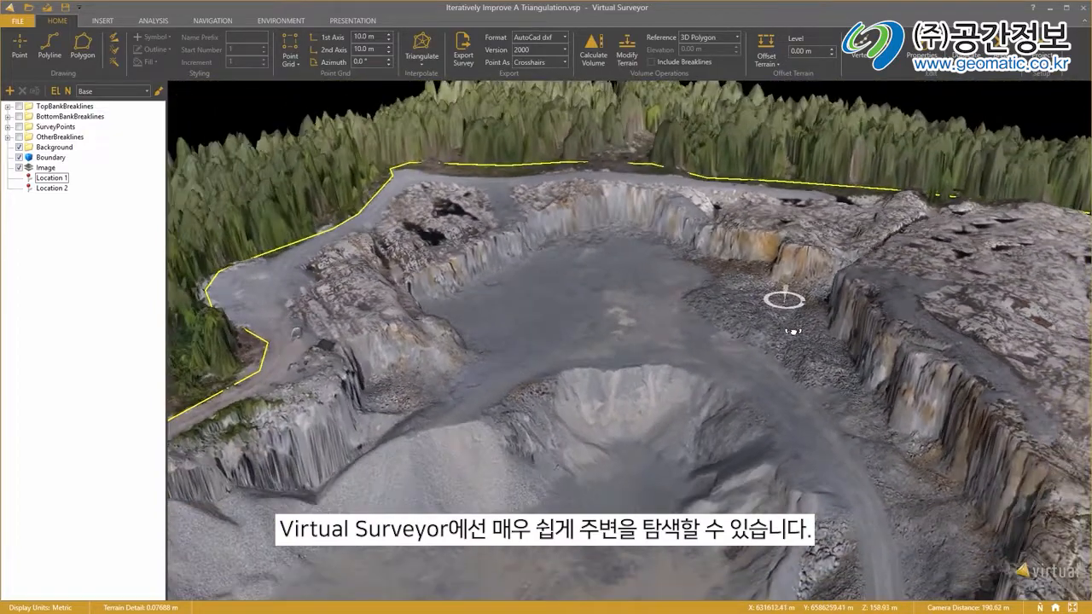
drag(440, 256, 523, 346)
scroll(530, 351, up, 5)
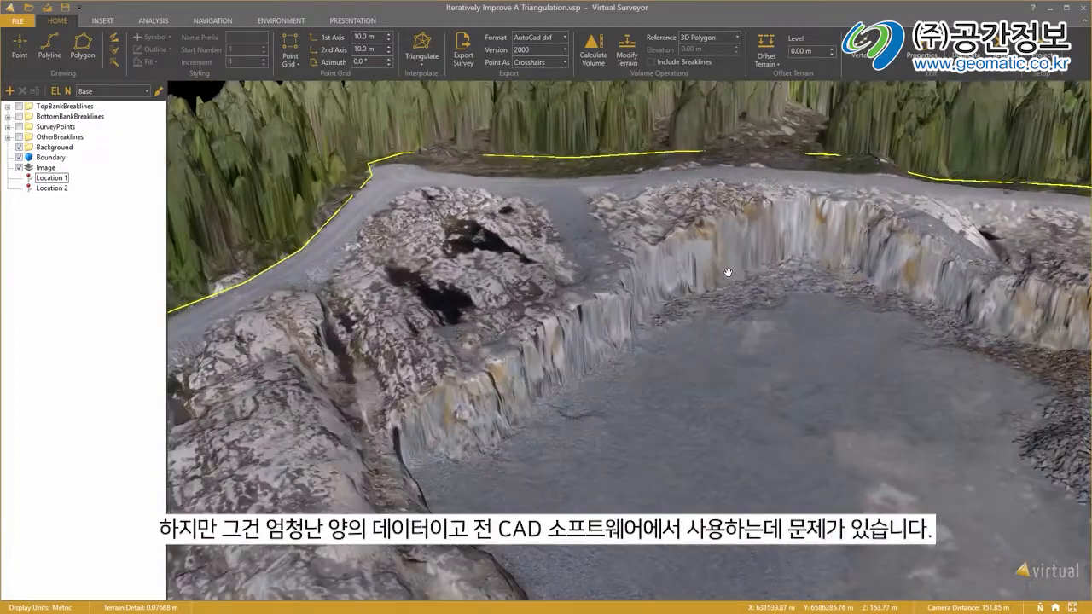
drag(713, 223, 620, 235)
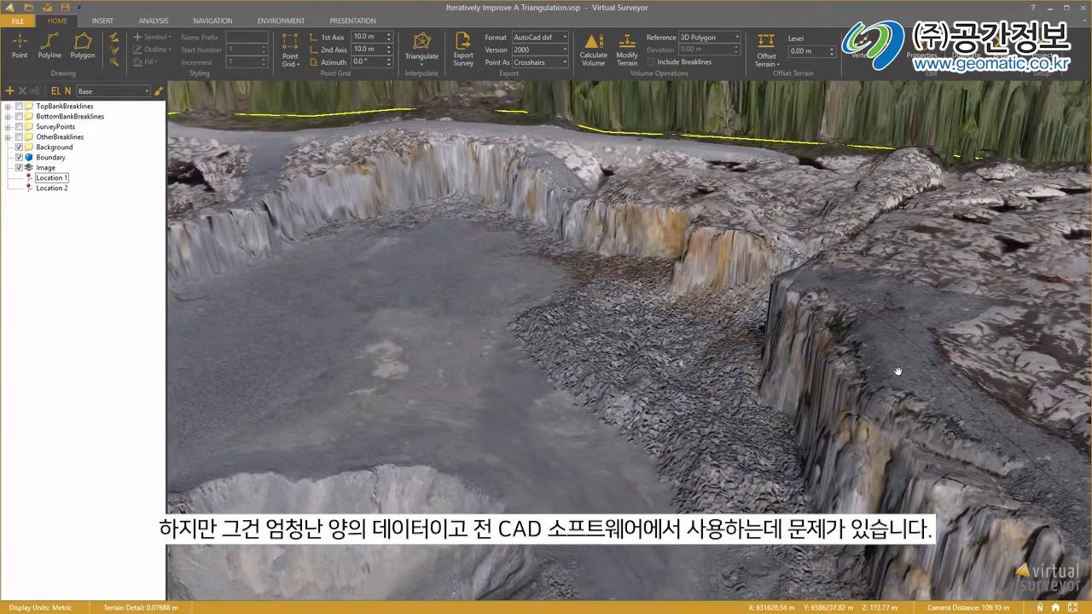
drag(898, 372, 882, 288)
middle_drag(960, 288, 927, 294)
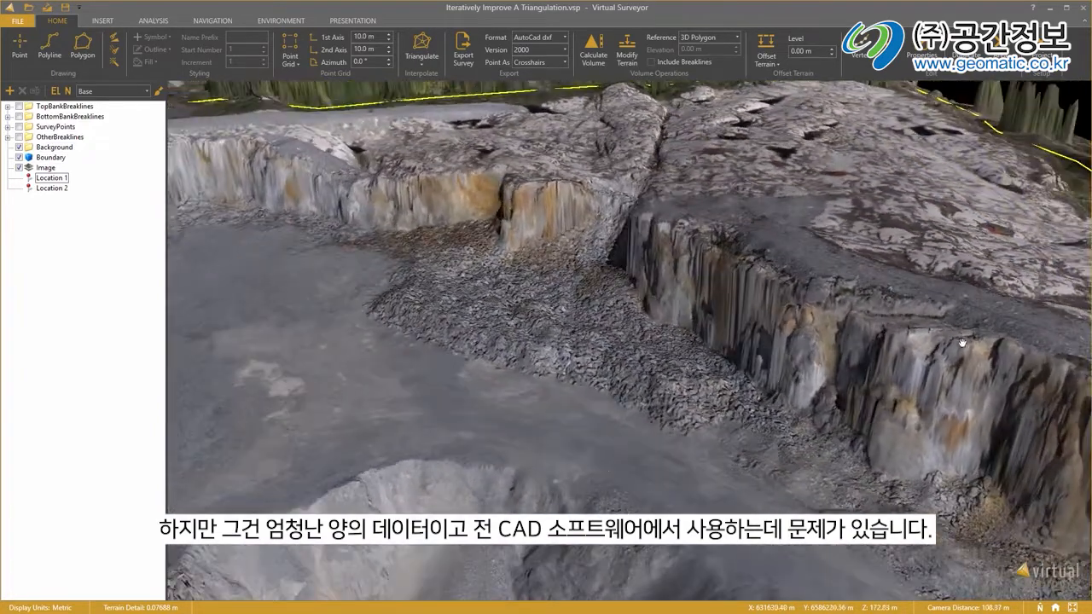
drag(963, 342, 905, 296)
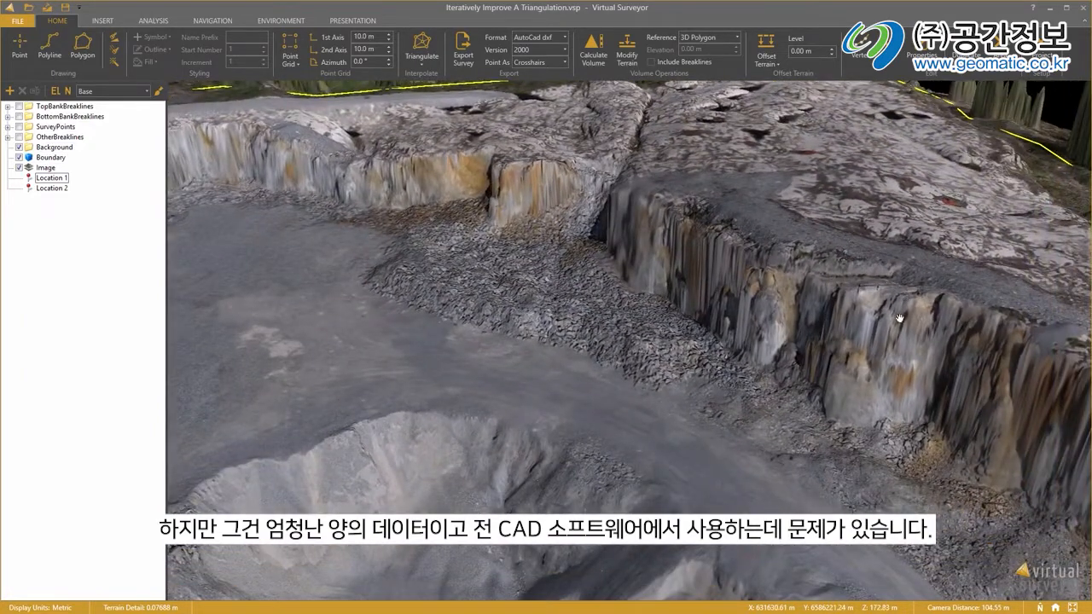
middle_drag(700, 454, 662, 408)
drag(472, 264, 556, 448)
drag(622, 224, 718, 268)
middle_drag(730, 251, 714, 284)
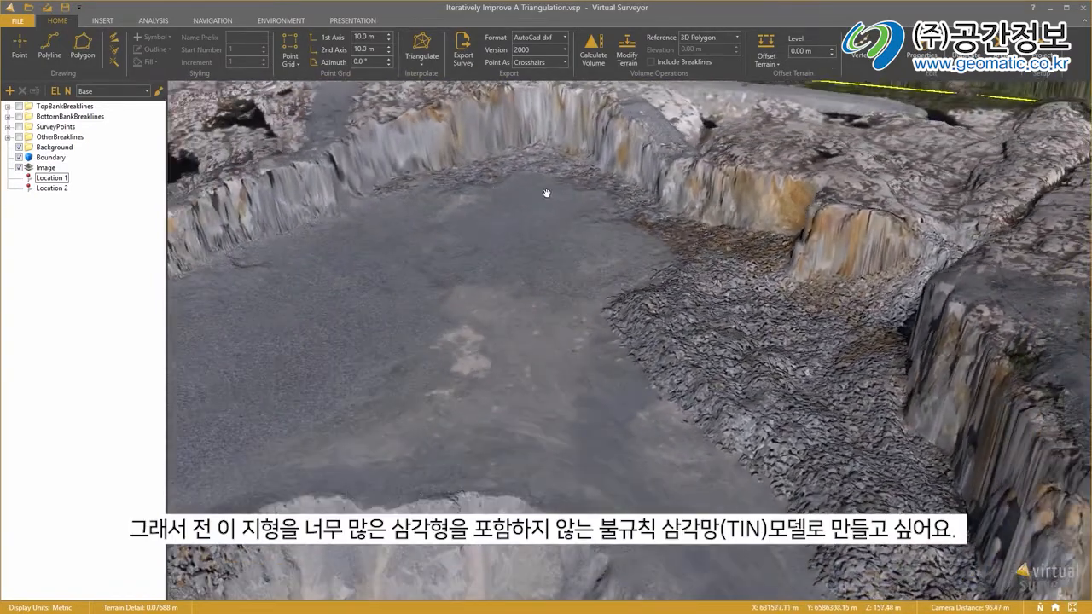
drag(546, 193, 708, 209)
drag(500, 224, 598, 212)
middle_drag(606, 245, 597, 246)
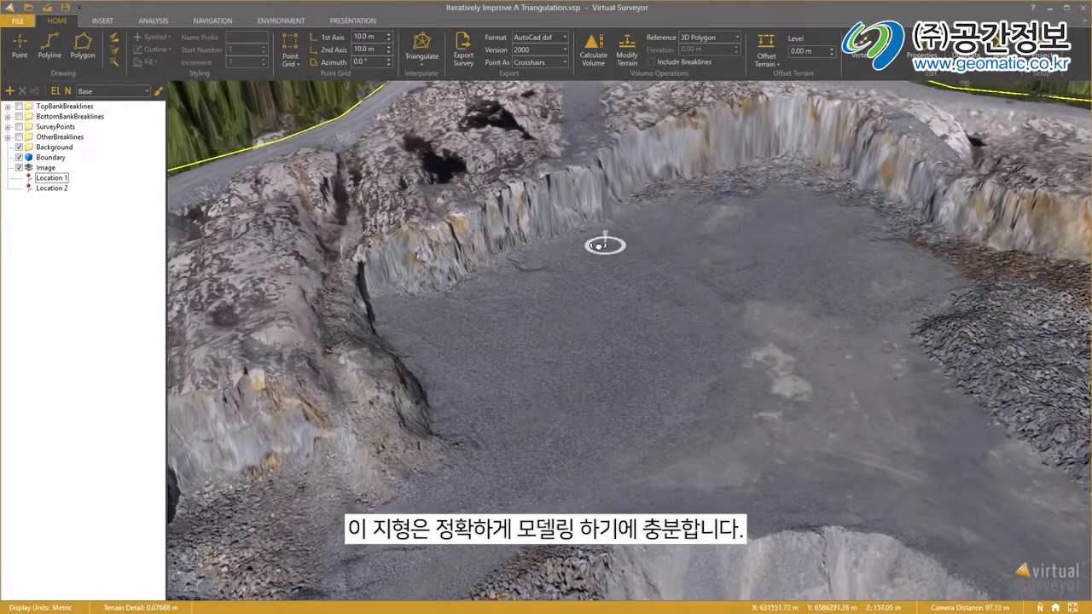
drag(544, 185, 472, 286)
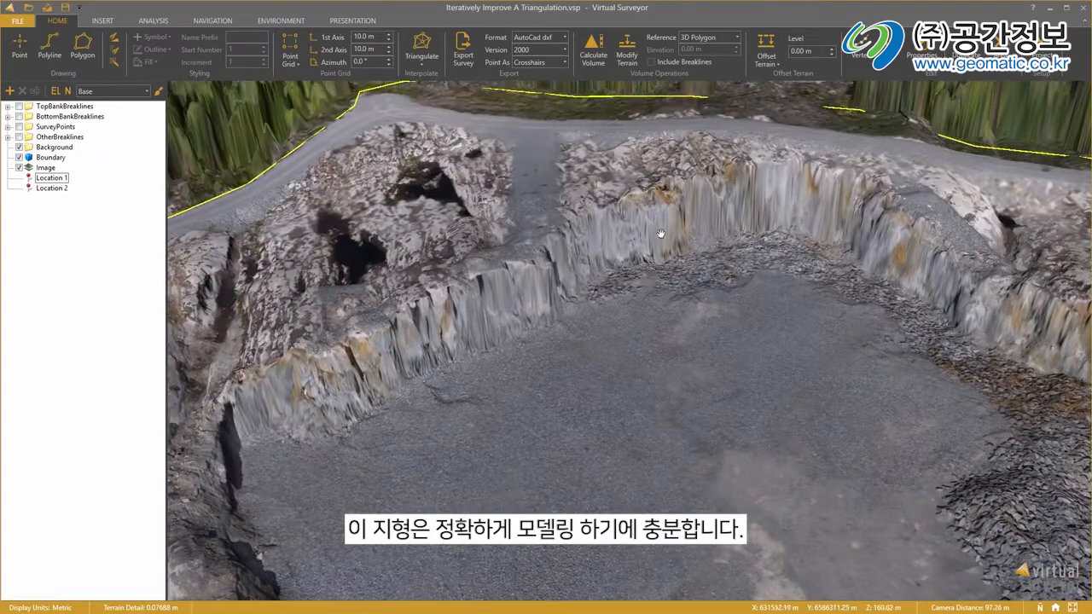
drag(834, 199, 666, 162)
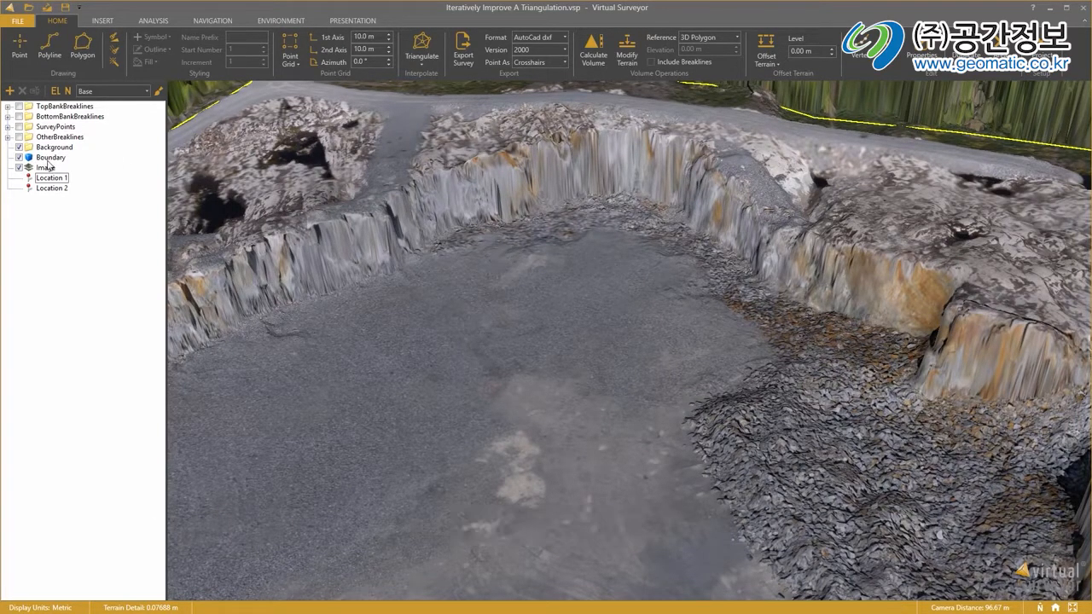
Create a point grid inside the Boundary polygon with 10.0 m spacing along both axes.
scroll(546, 247, down, 5)
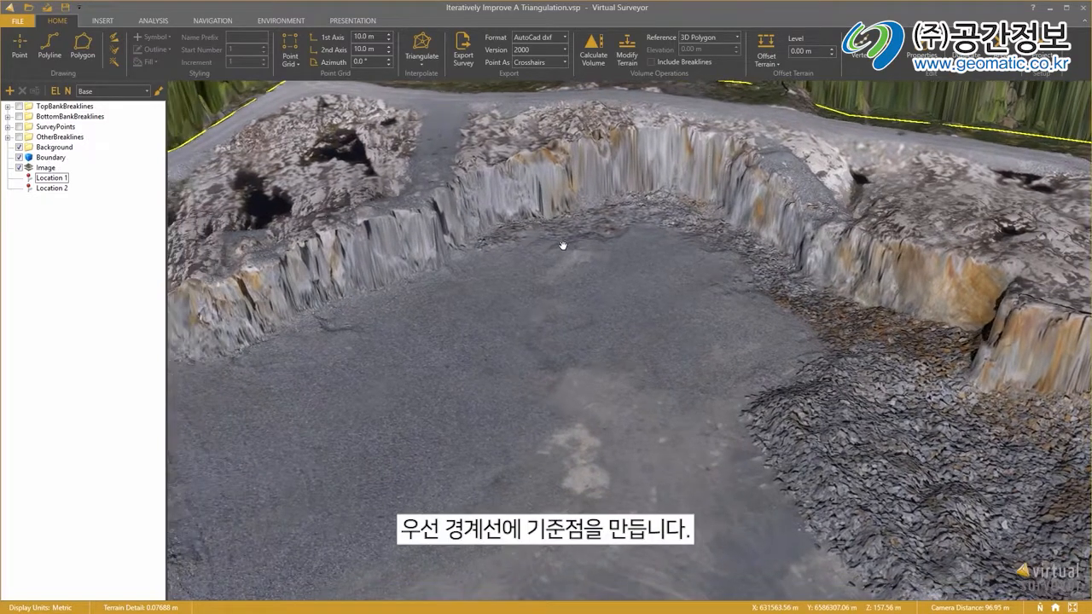
drag(808, 246, 787, 222)
middle_drag(776, 229, 729, 232)
drag(558, 256, 571, 264)
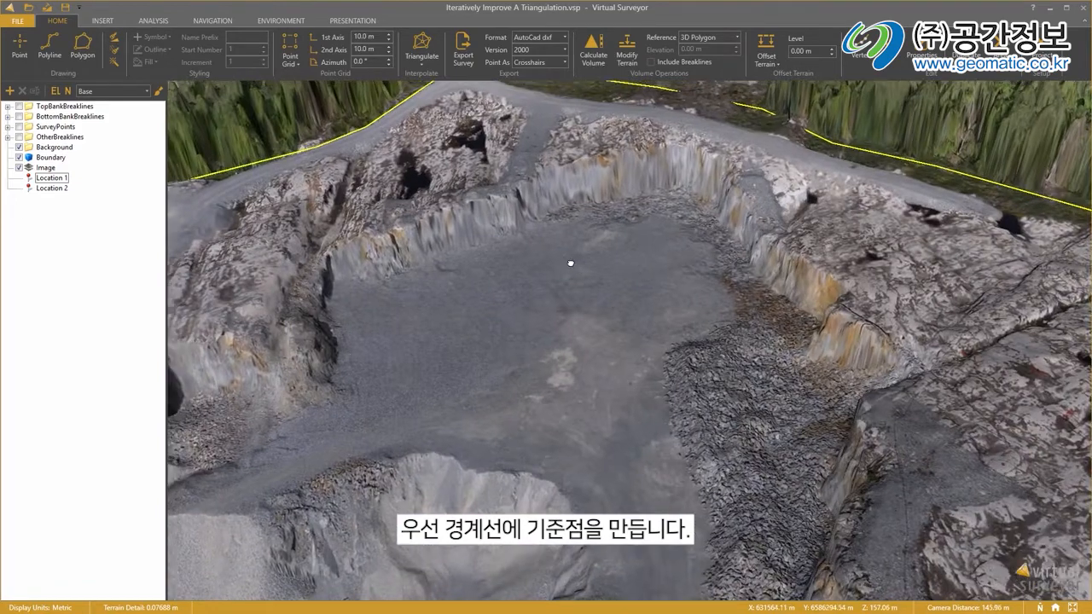
click(51, 158)
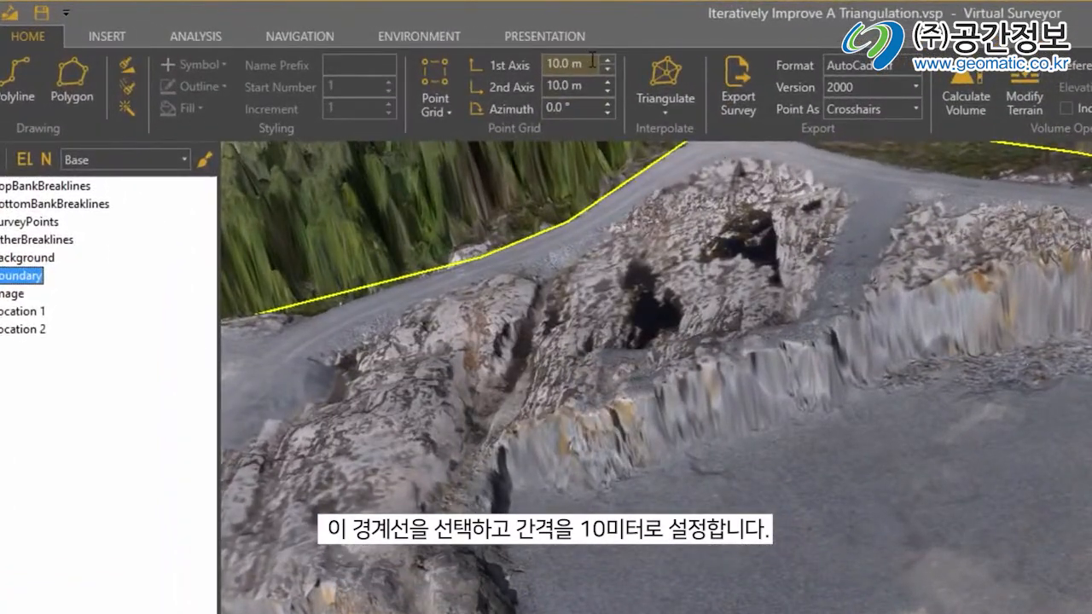
drag(592, 62, 543, 65)
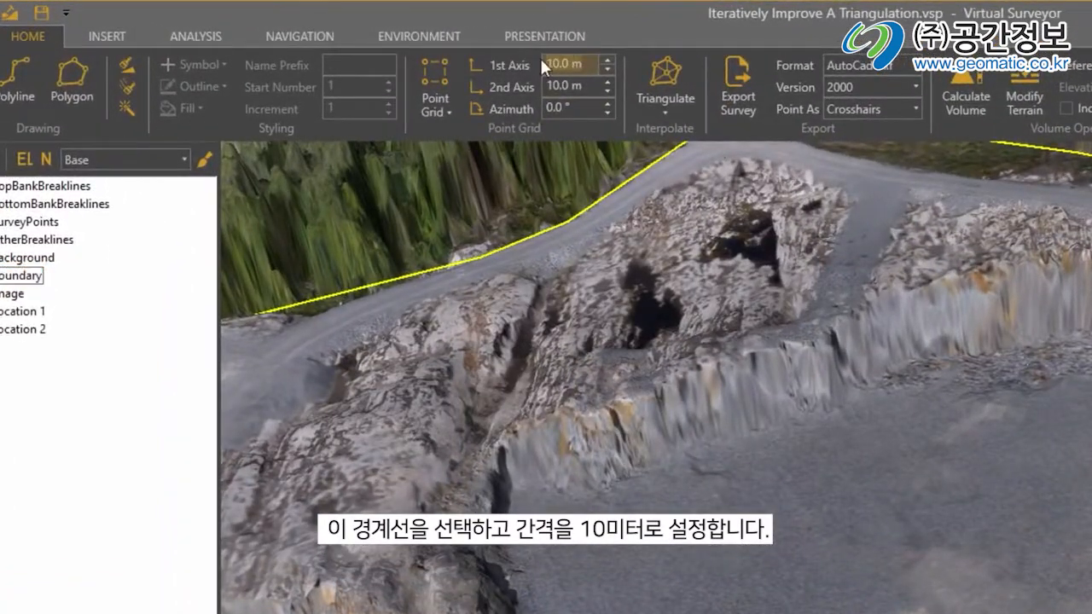
click(437, 106)
click(460, 158)
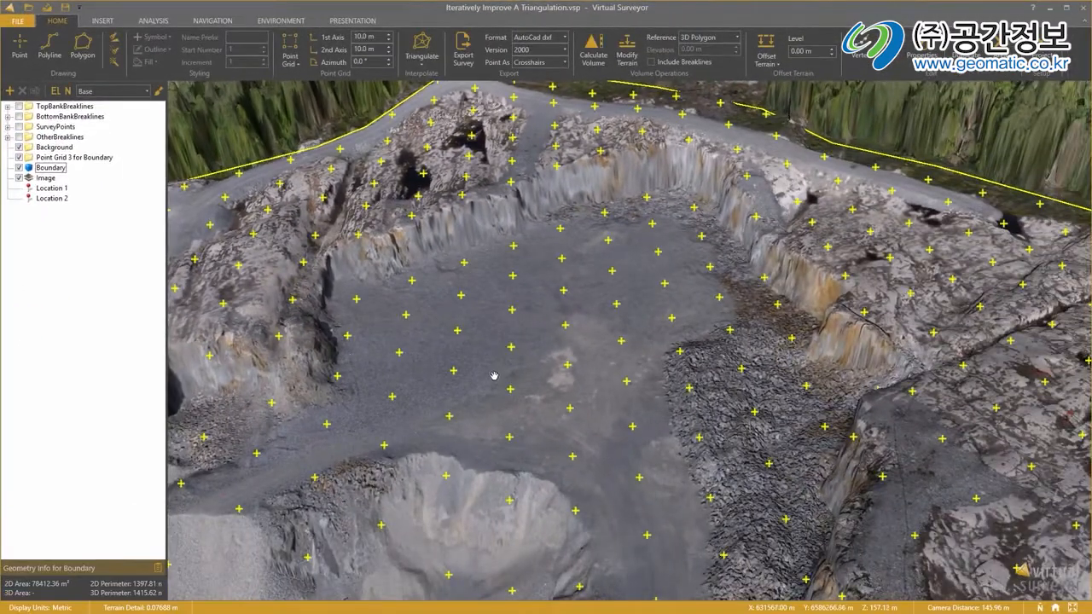
Triangulate the survey points within the Boundary polygon.
drag(517, 346, 545, 184)
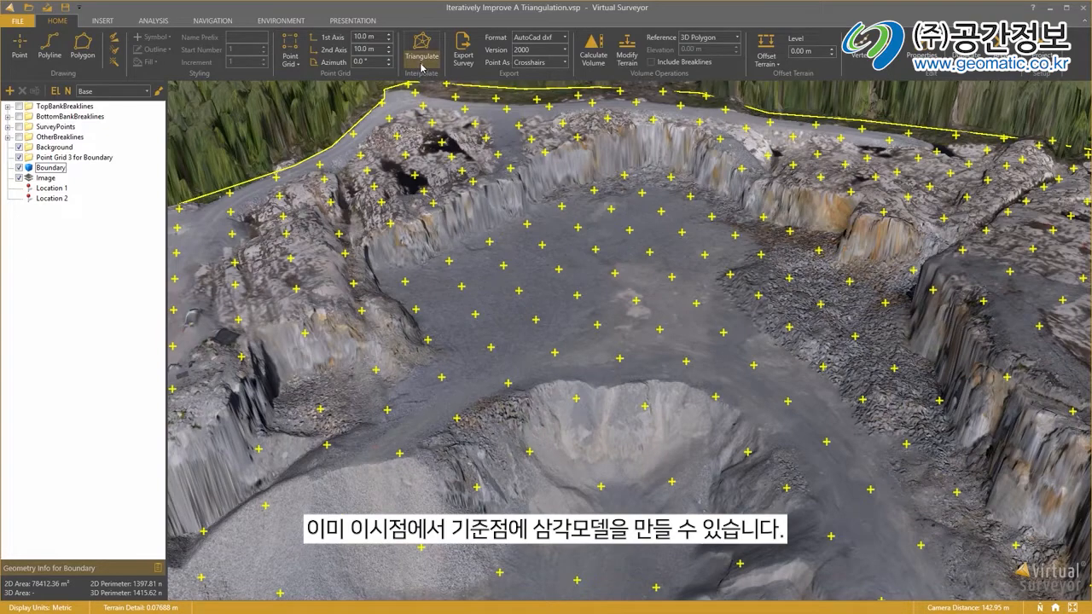
click(422, 67)
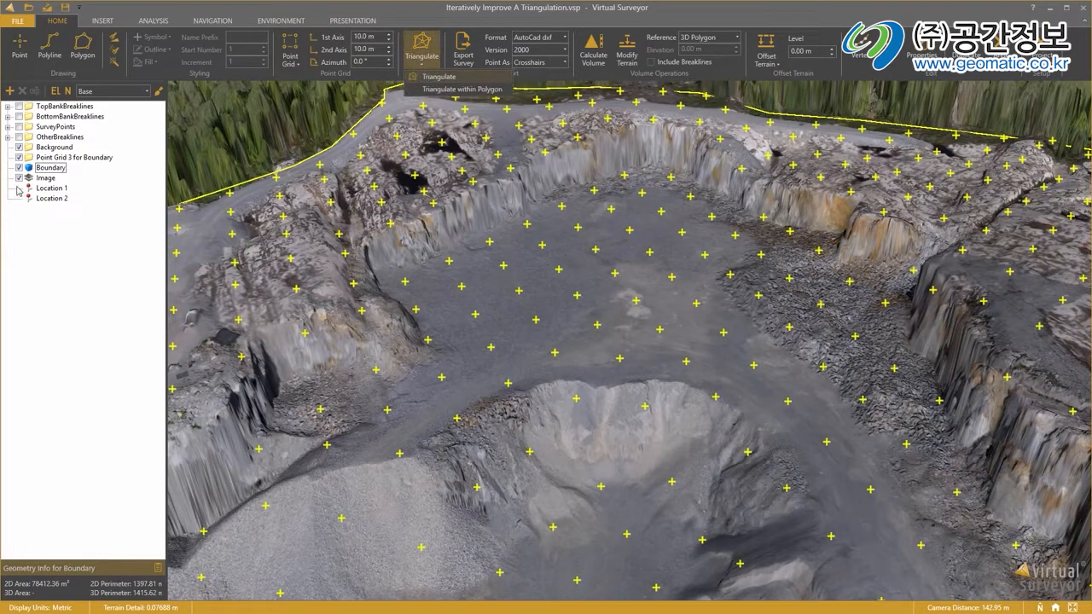
click(49, 169)
click(51, 169)
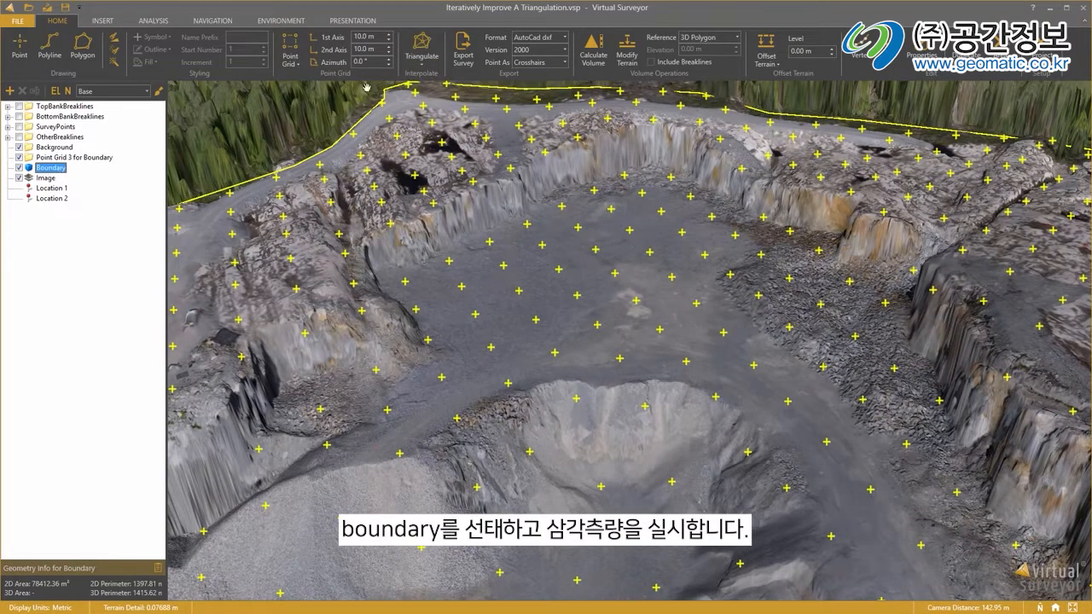
click(420, 68)
click(439, 90)
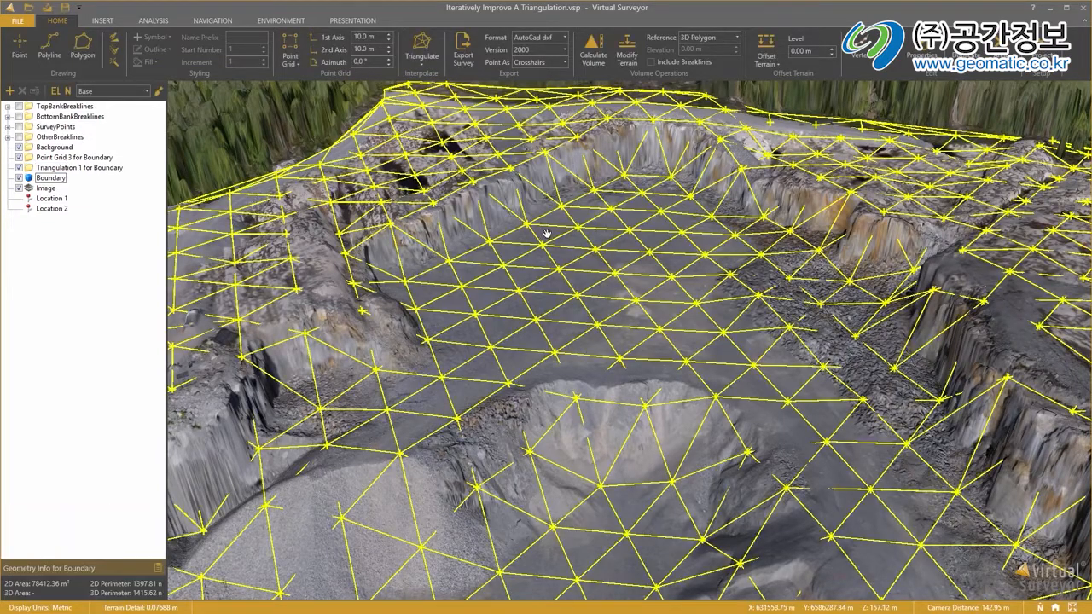
Examine how closely the triangulation follows the terrain along the quarry's vertical walls, upper edges and pit floor.
middle_drag(547, 233, 585, 192)
drag(584, 192, 582, 228)
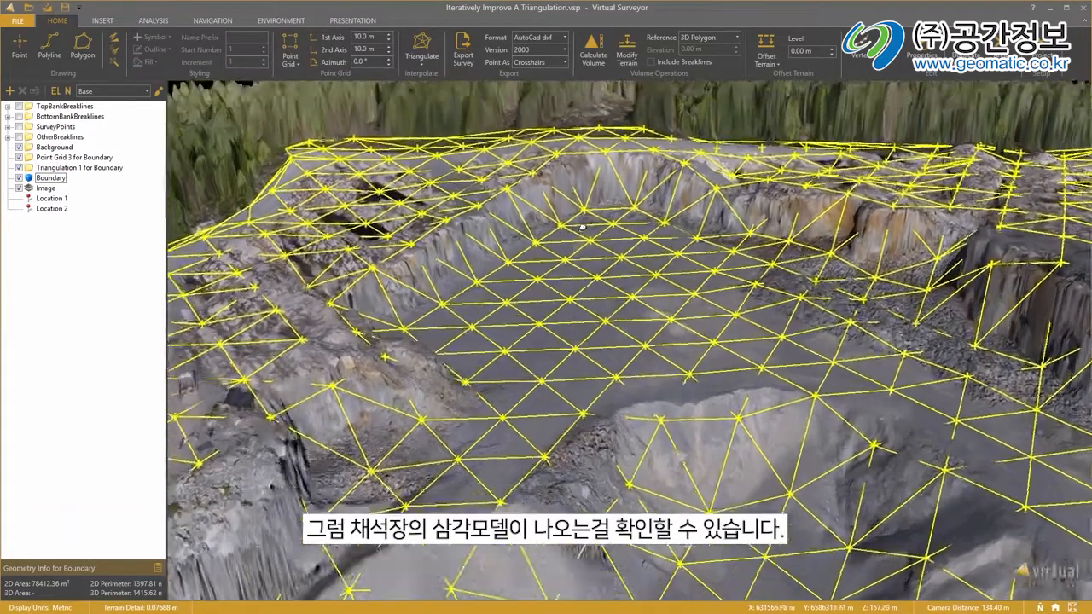
middle_drag(583, 227, 489, 230)
middle_drag(708, 279, 715, 276)
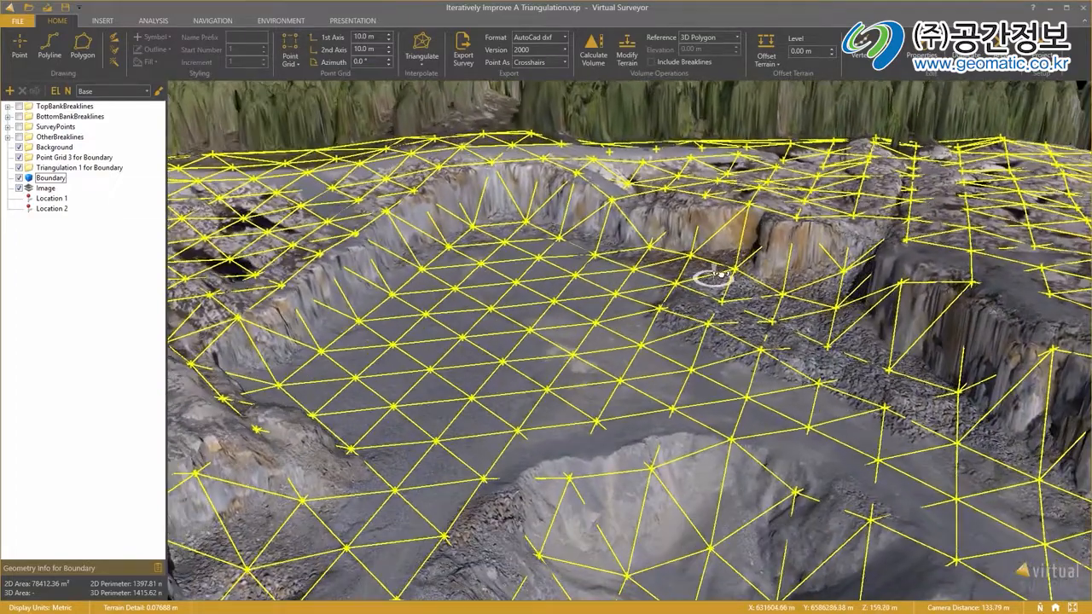
drag(412, 216, 497, 214)
scroll(434, 274, up, 5)
drag(433, 274, 634, 289)
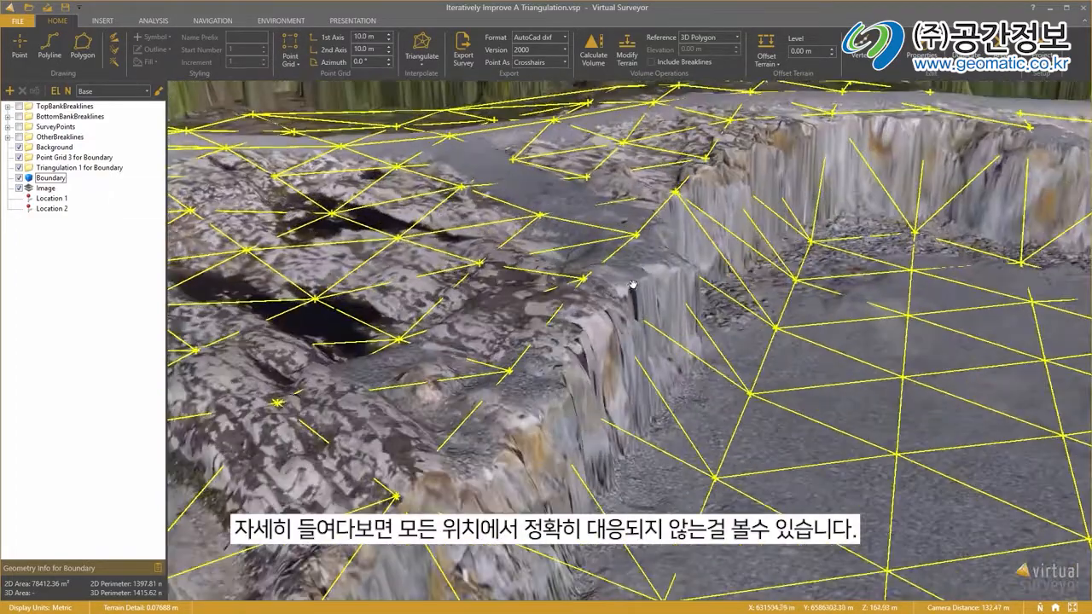
middle_drag(634, 288, 647, 261)
mouse_move(705, 351)
mouse_down()
mouse_move(703, 364)
mouse_move(704, 341)
mouse_up()
middle_drag(704, 341, 705, 340)
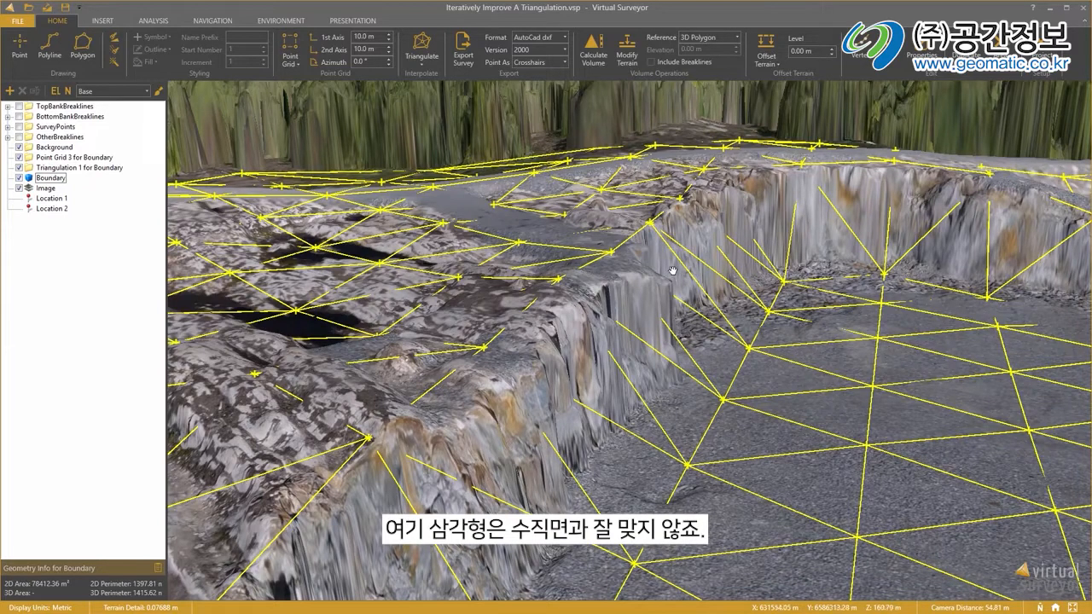
drag(784, 227, 692, 229)
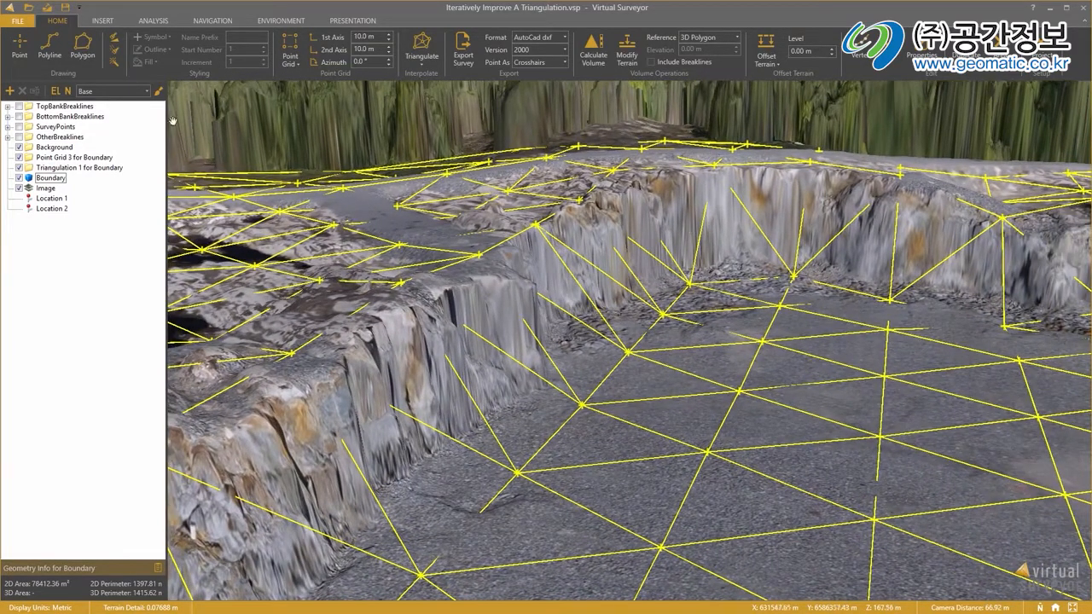
Delete the layer Triangulation 1 for Boundary.
click(78, 166)
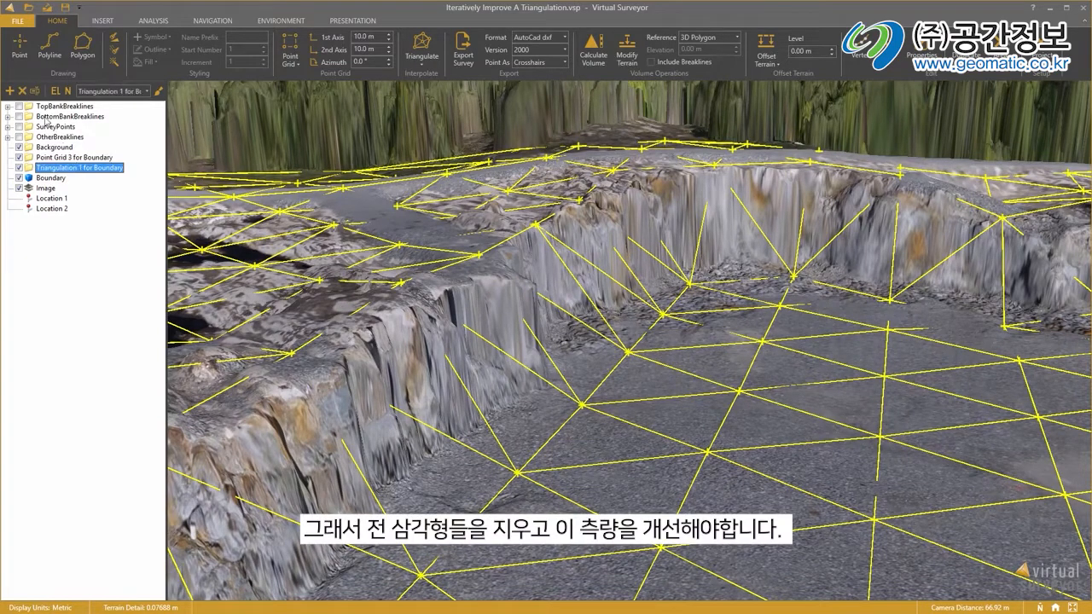
click(23, 90)
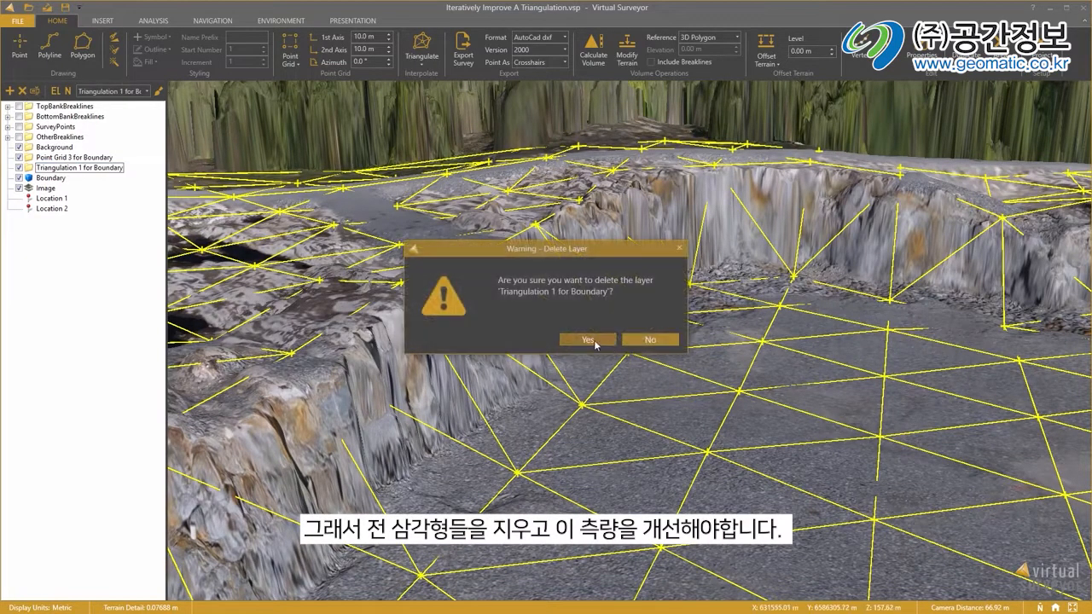
click(595, 345)
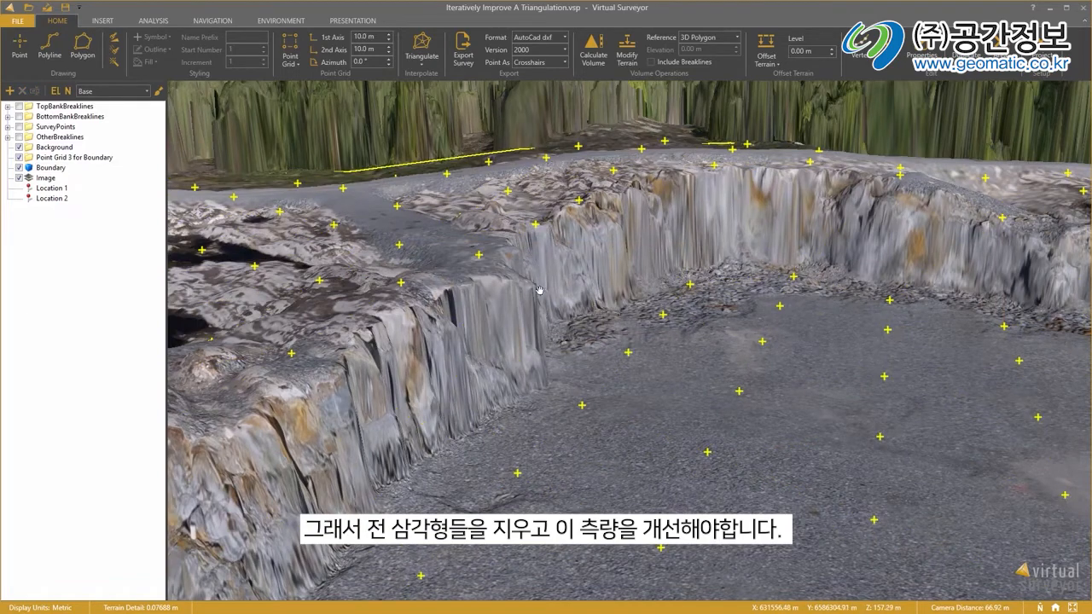
At Location 2, set up a red polyline on the BottomBankBreaklines layer with guided breakline drawing enabled.
click(50, 197)
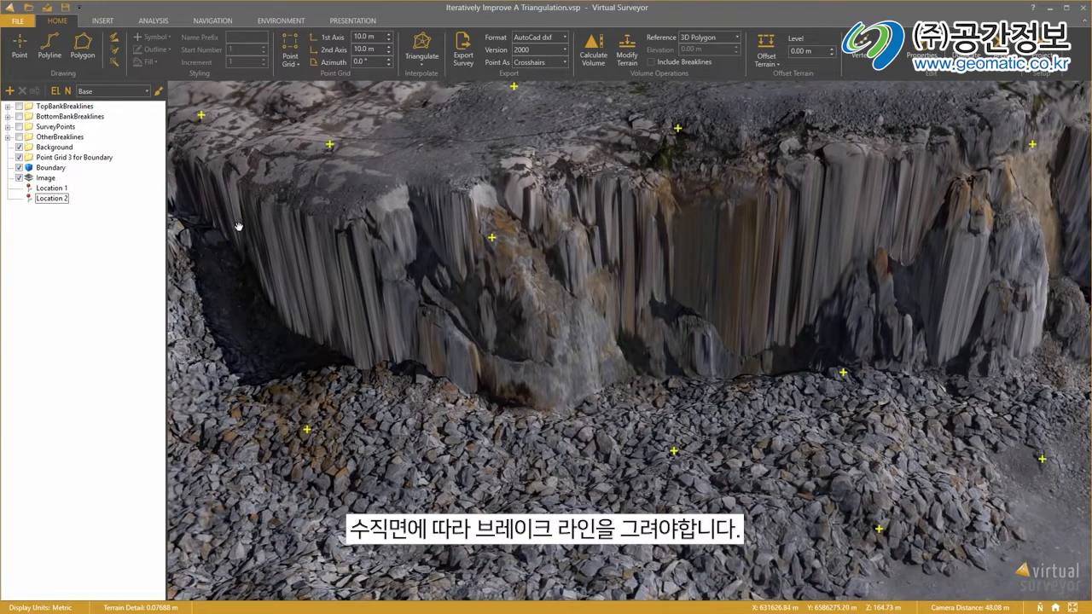
click(53, 117)
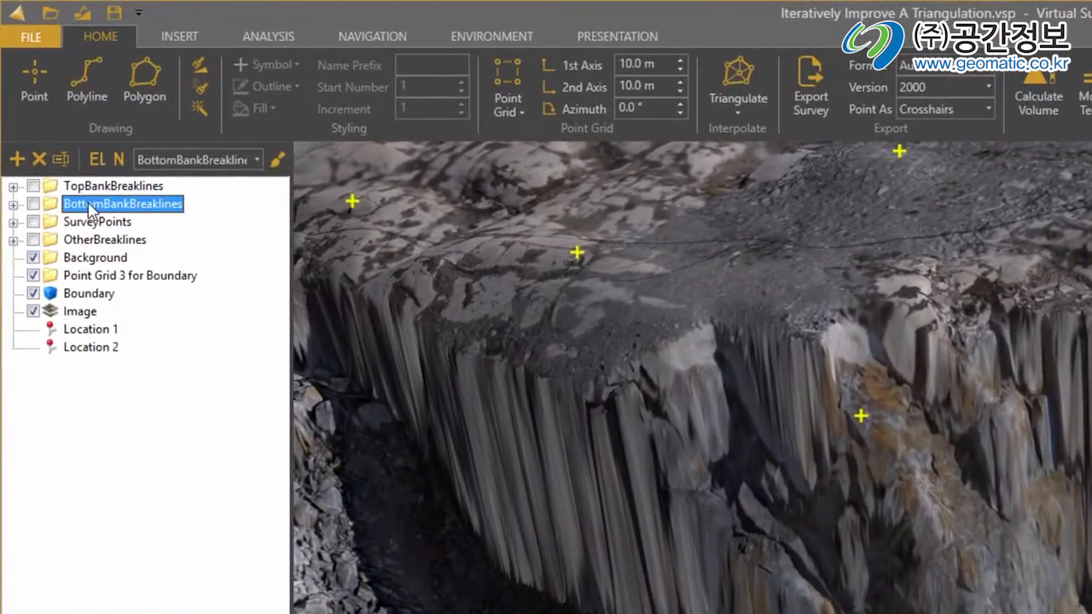
click(89, 75)
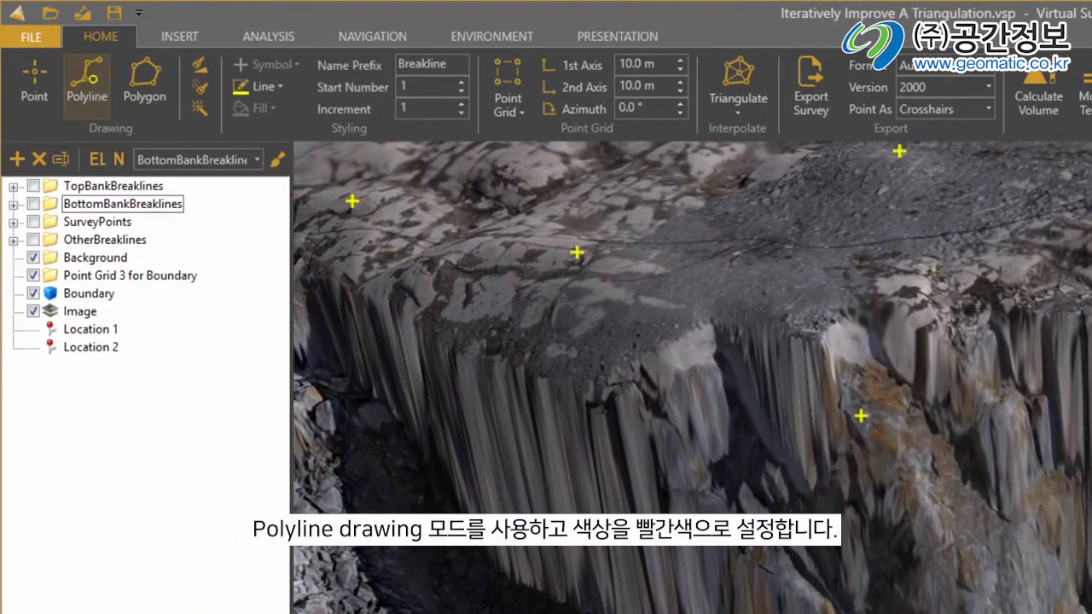
click(264, 89)
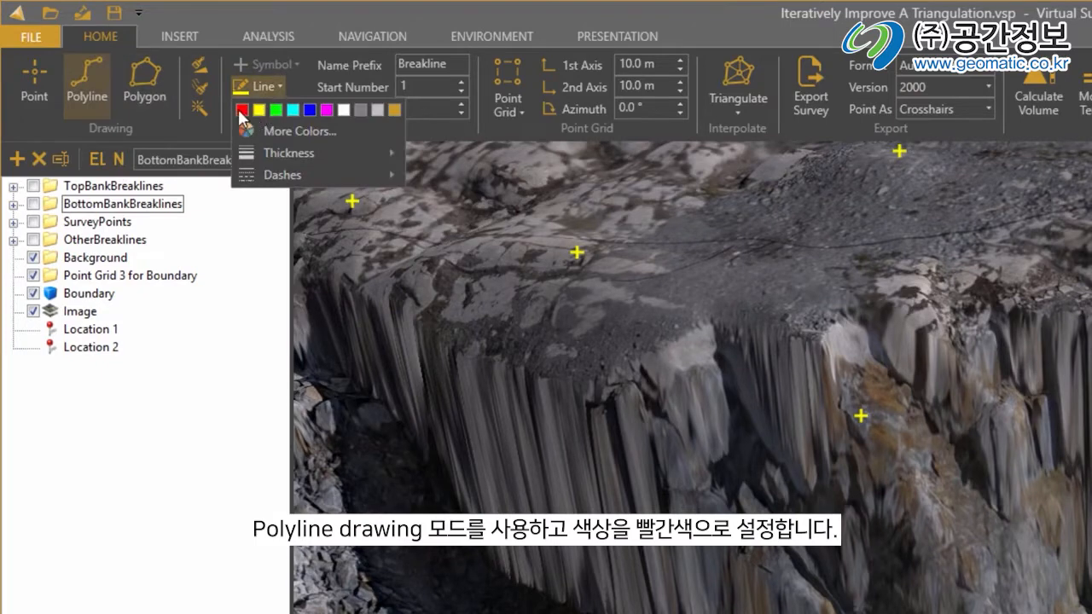
click(242, 109)
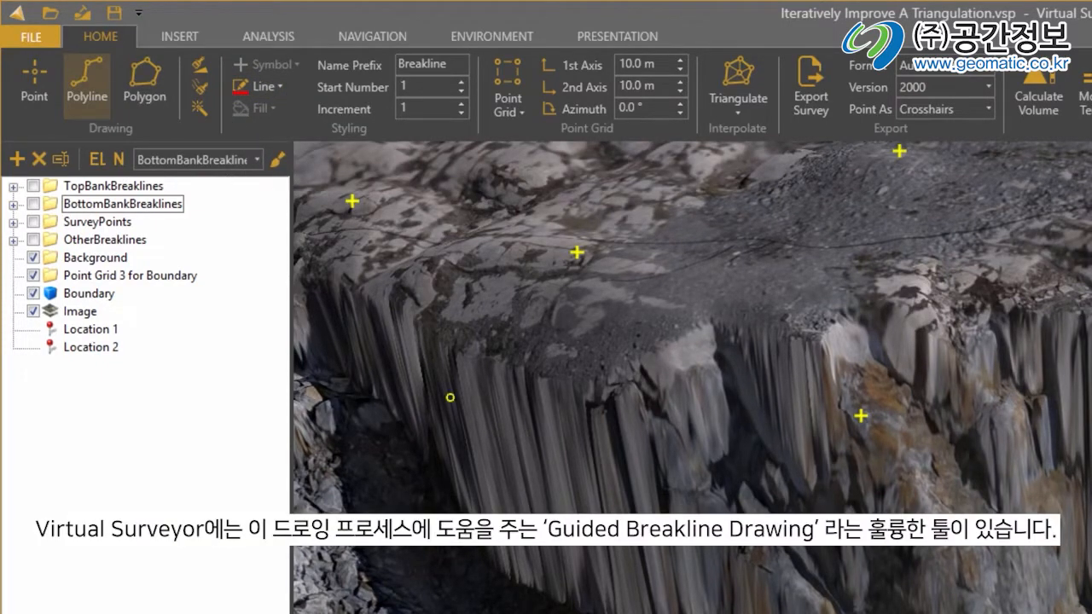
click(199, 106)
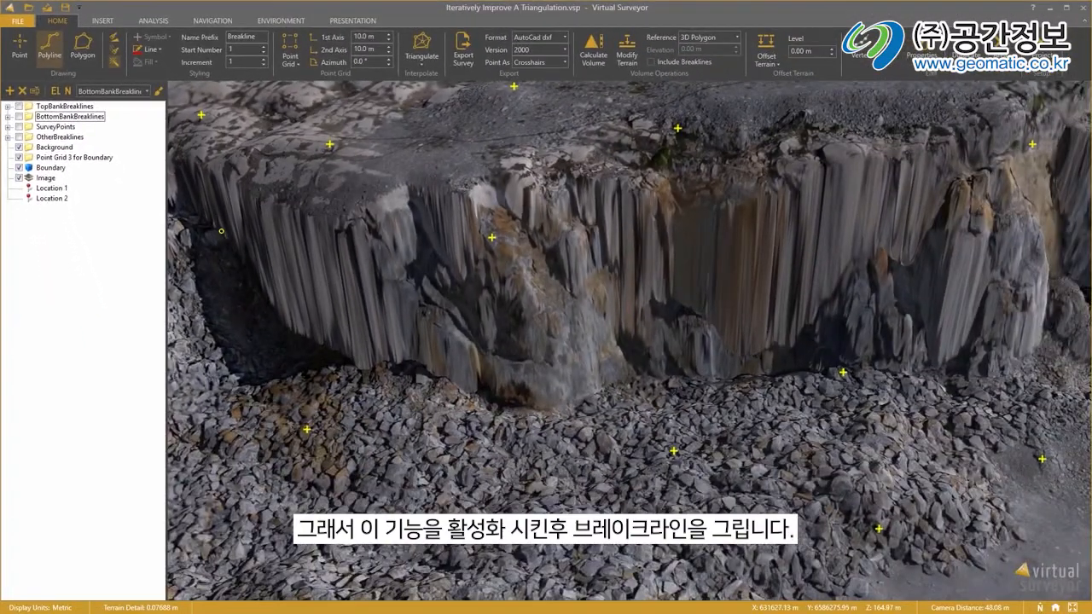
Trace a guided red breakline along the foot of the quarry's vertical wall, continuing it past the point where the guidance stops.
click(221, 231)
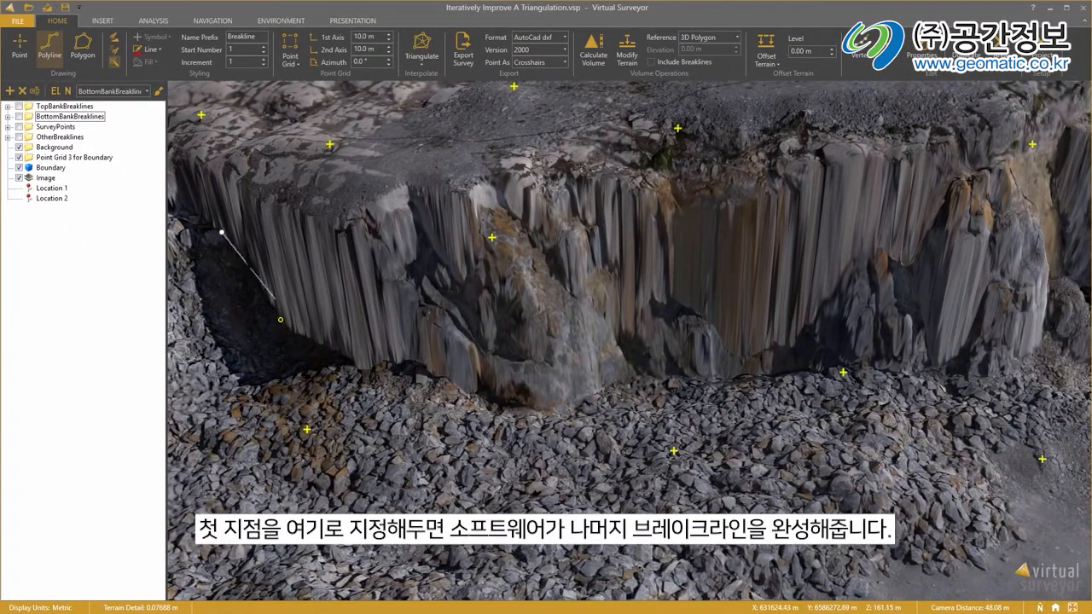
click(280, 321)
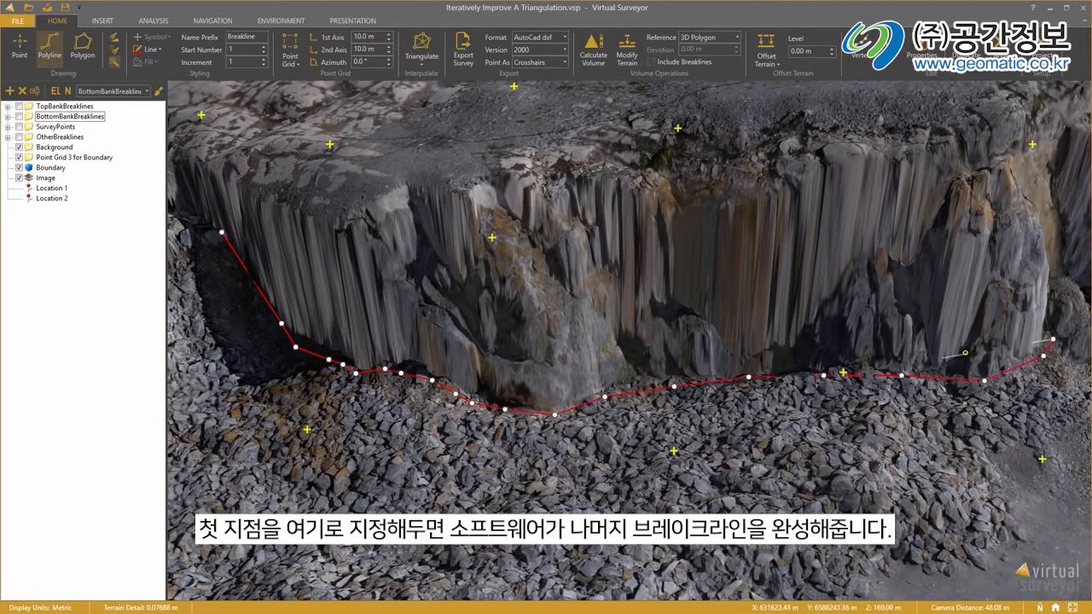
drag(1017, 331, 370, 398)
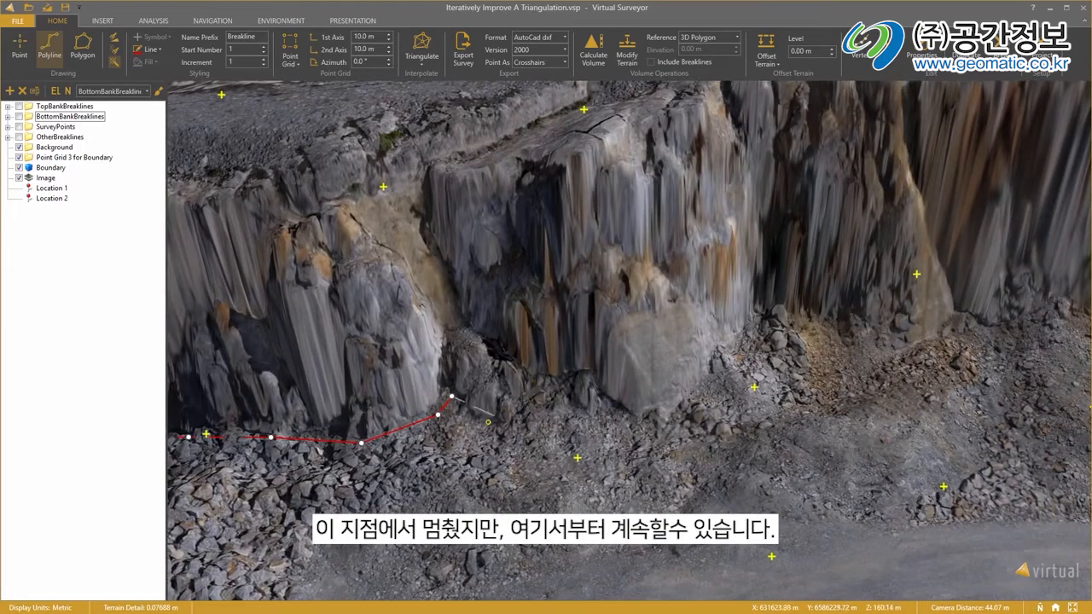
click(536, 377)
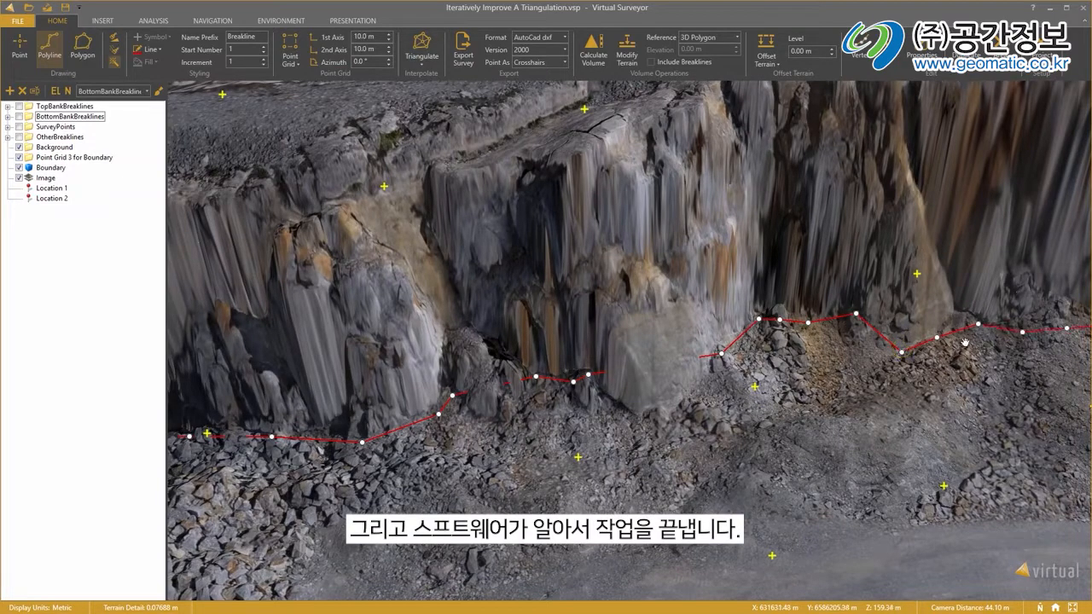
drag(1027, 347, 450, 352)
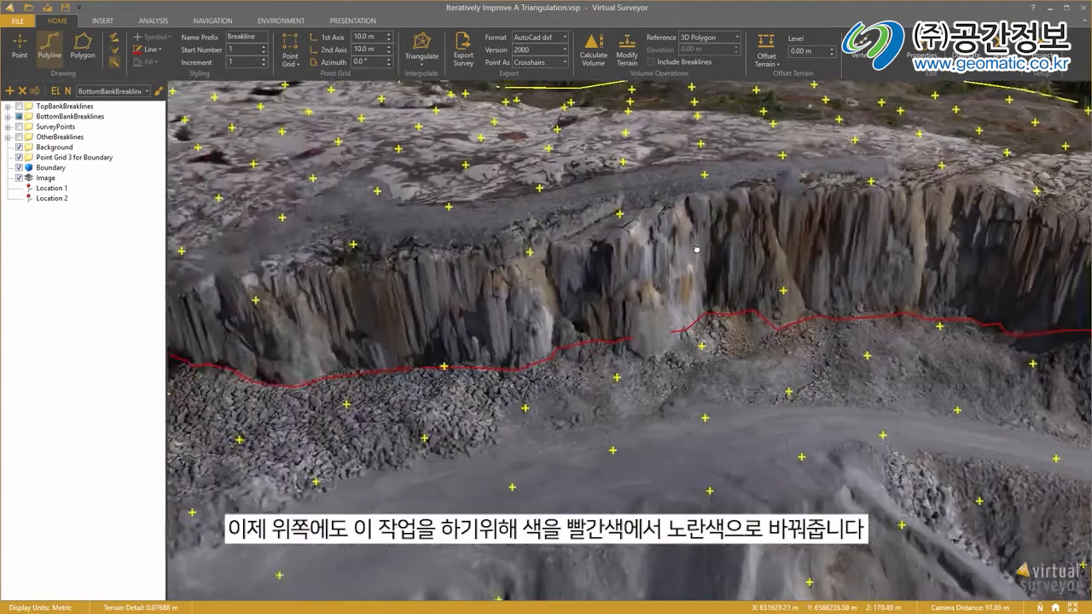
Set the line colour to yellow and trace a guided breakline along the upper edge of the same quarry wall.
drag(696, 250, 978, 254)
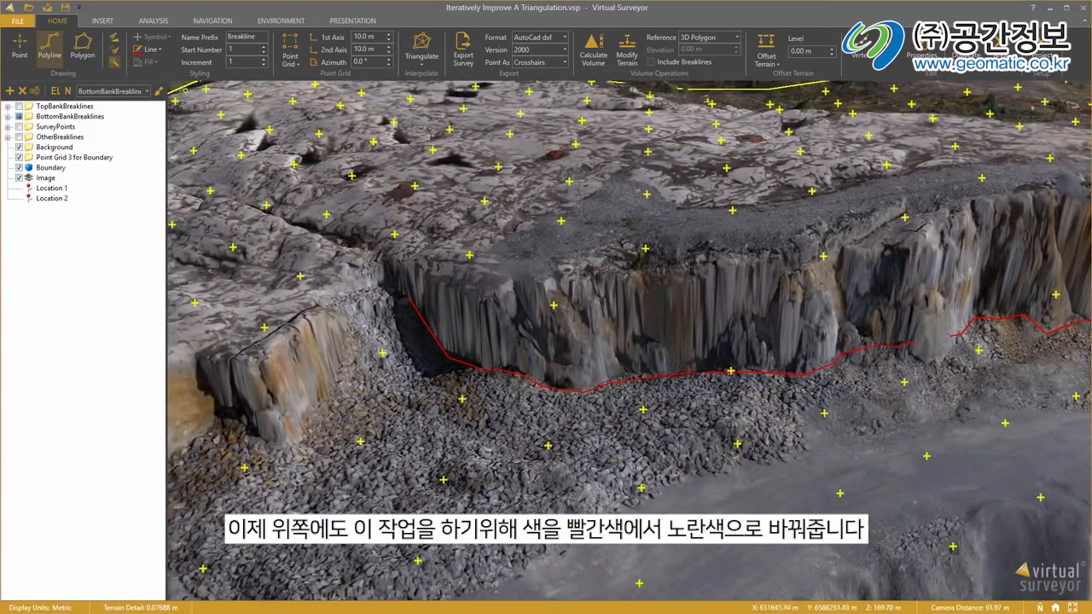
click(151, 50)
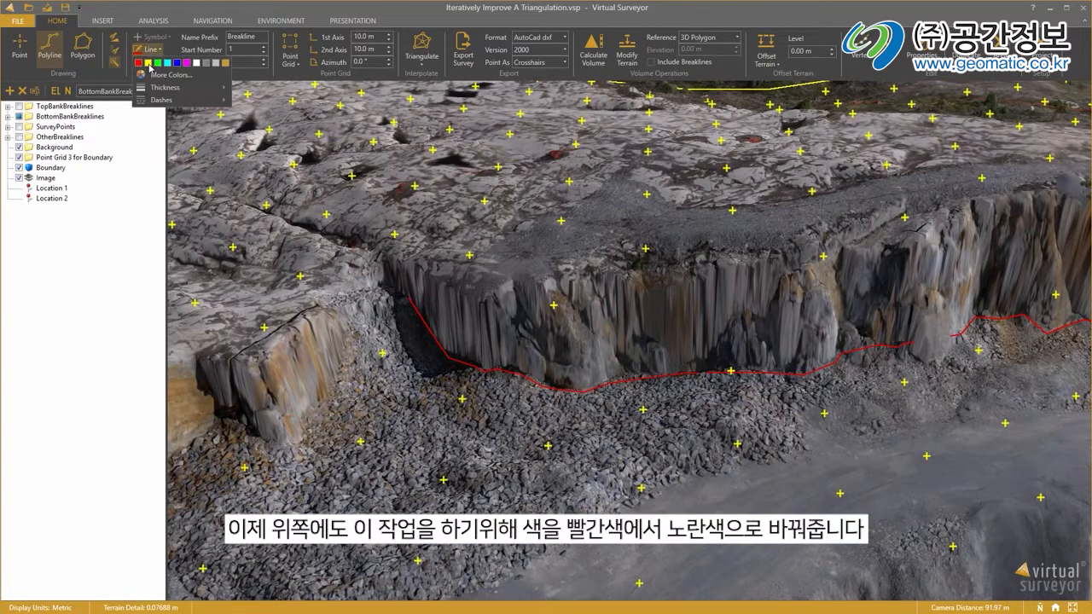
click(147, 62)
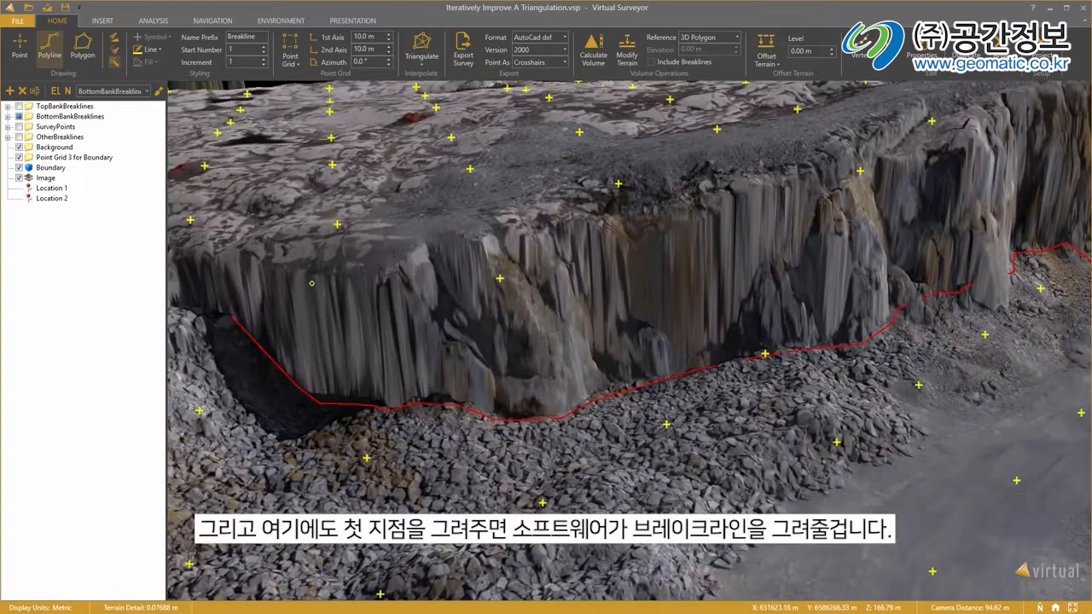
click(230, 248)
click(321, 268)
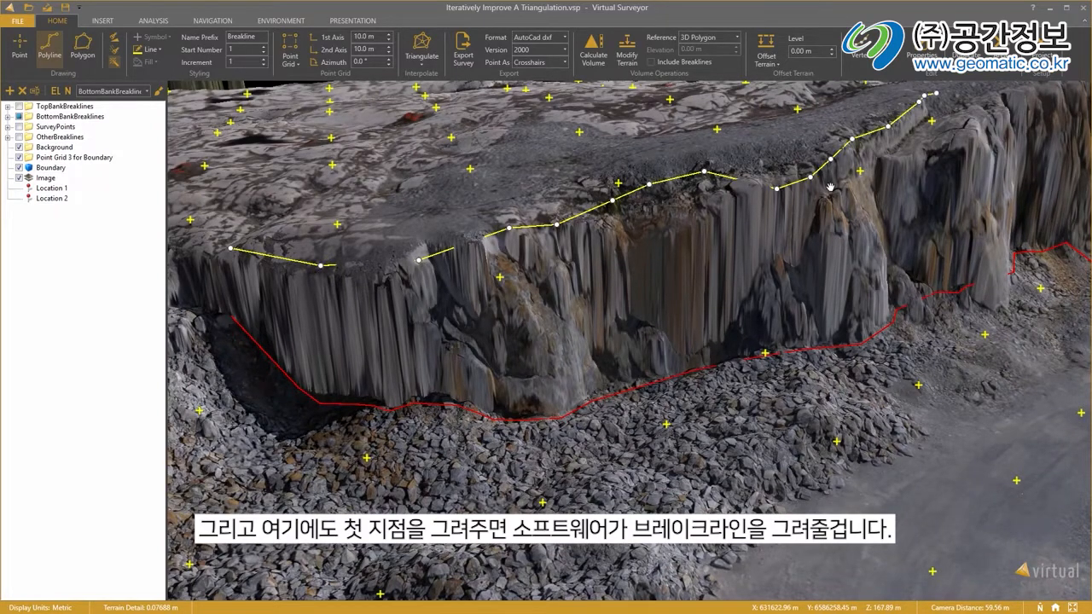
drag(994, 134, 556, 224)
drag(948, 141, 776, 303)
middle_drag(777, 303, 804, 277)
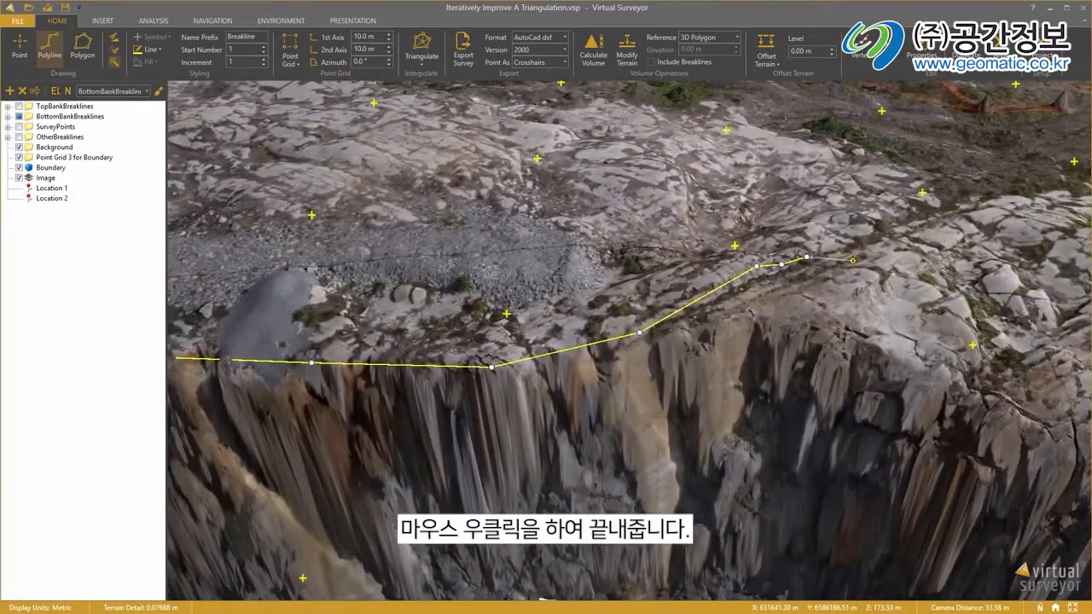
right_click(832, 261)
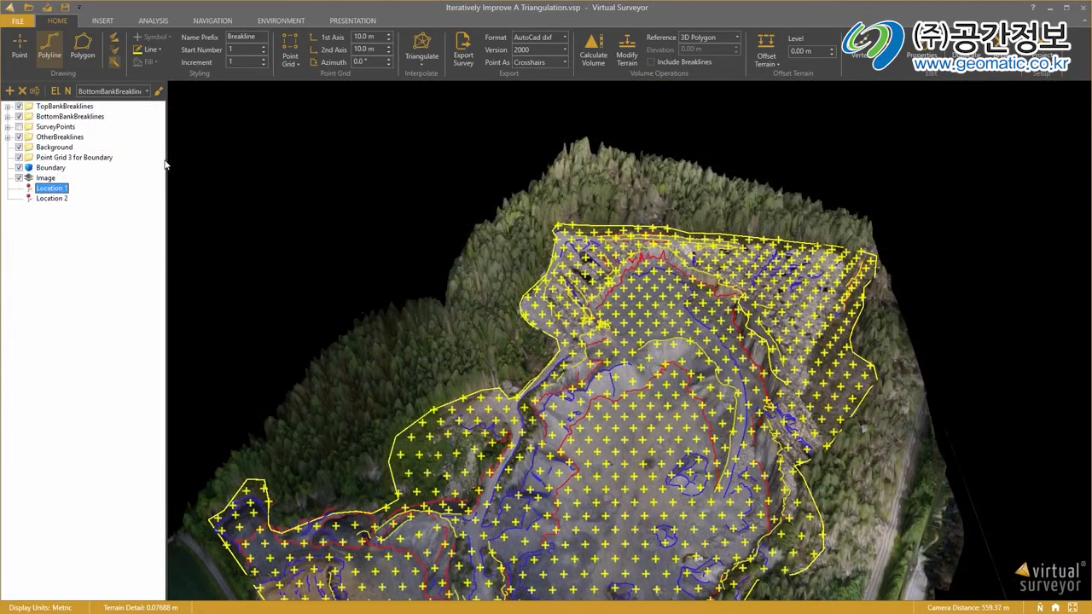
Triangulate the point grid and breaklines within the Boundary polygon, and leave polyline drawing.
click(49, 168)
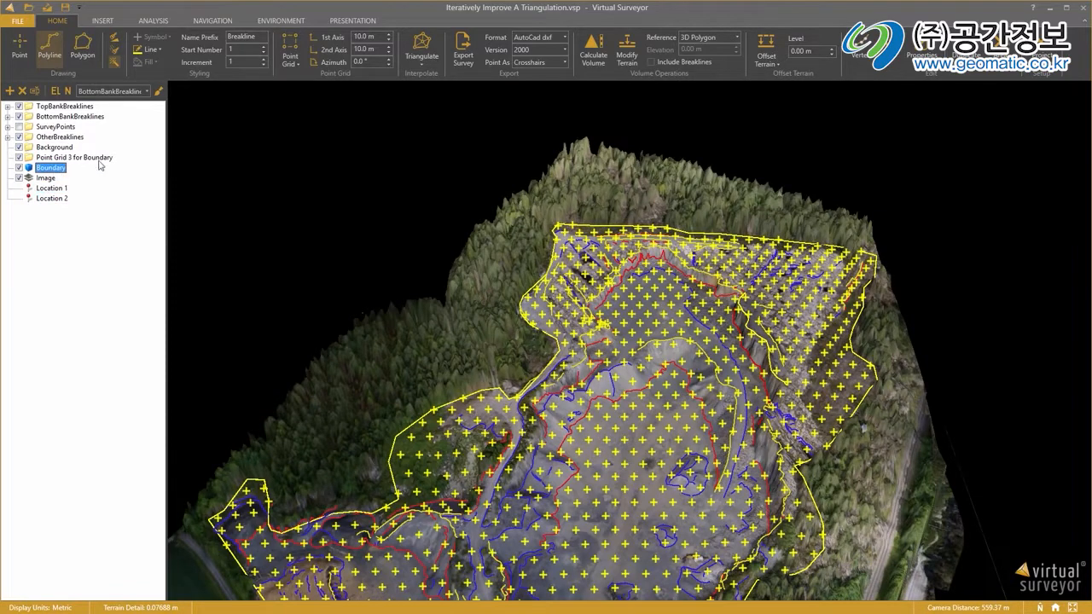
click(421, 67)
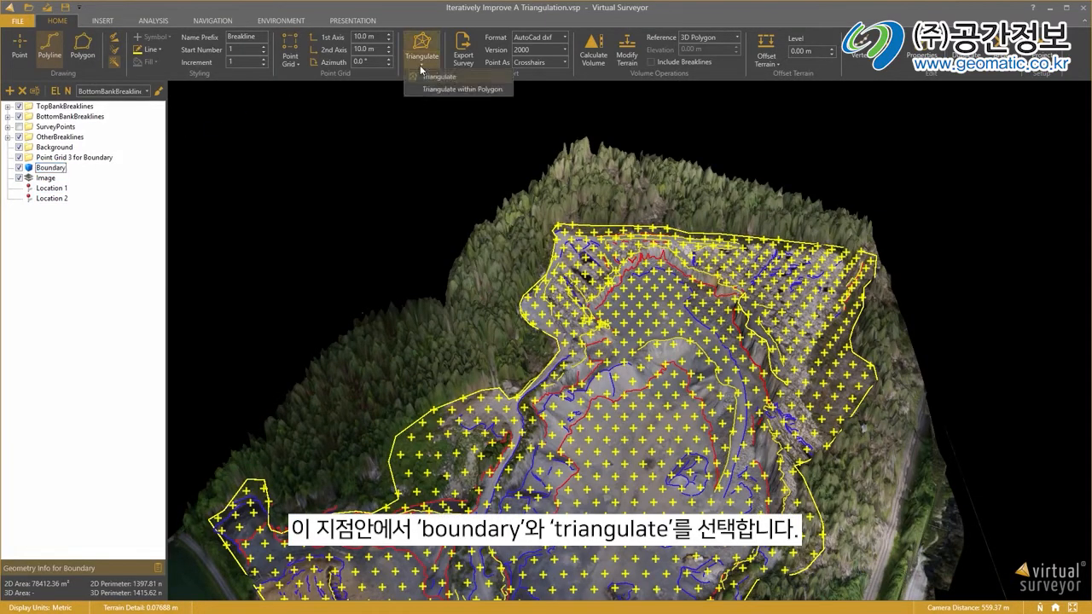
click(458, 89)
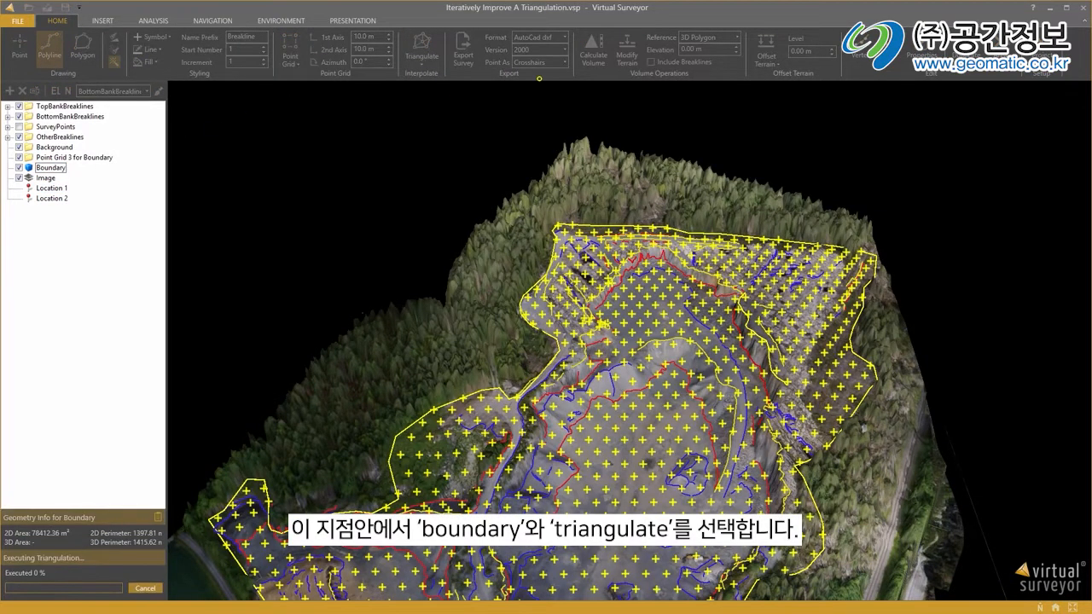
click(49, 47)
Examine how well the new triangulation follows the vertical walls, their upper edges and the large rock at the wall's rim.
scroll(717, 336, up, 5)
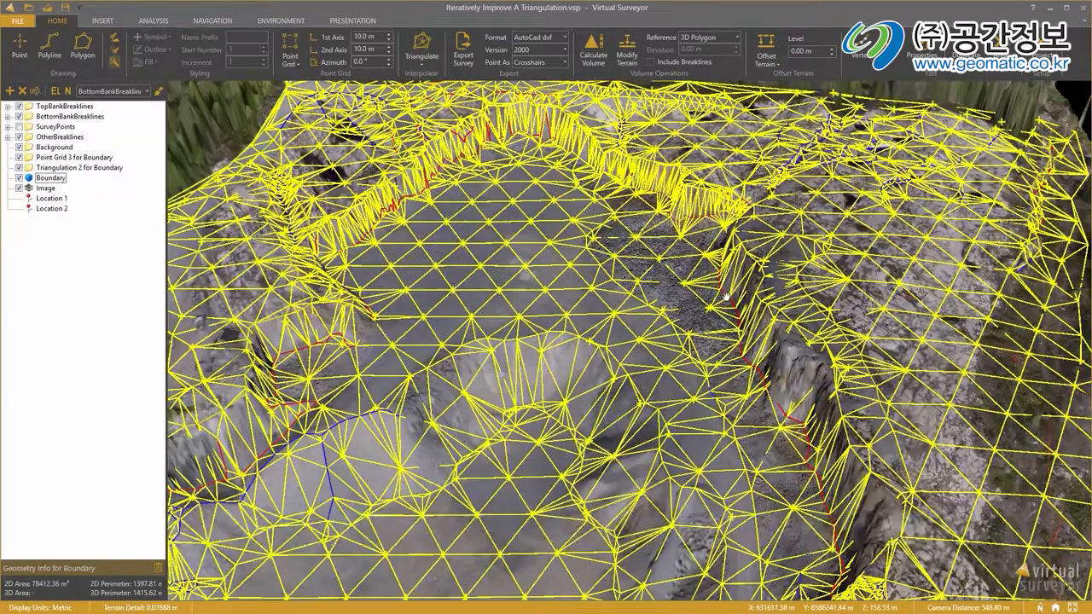
scroll(714, 221, up, 4)
middle_drag(714, 221, 819, 332)
drag(727, 409, 941, 380)
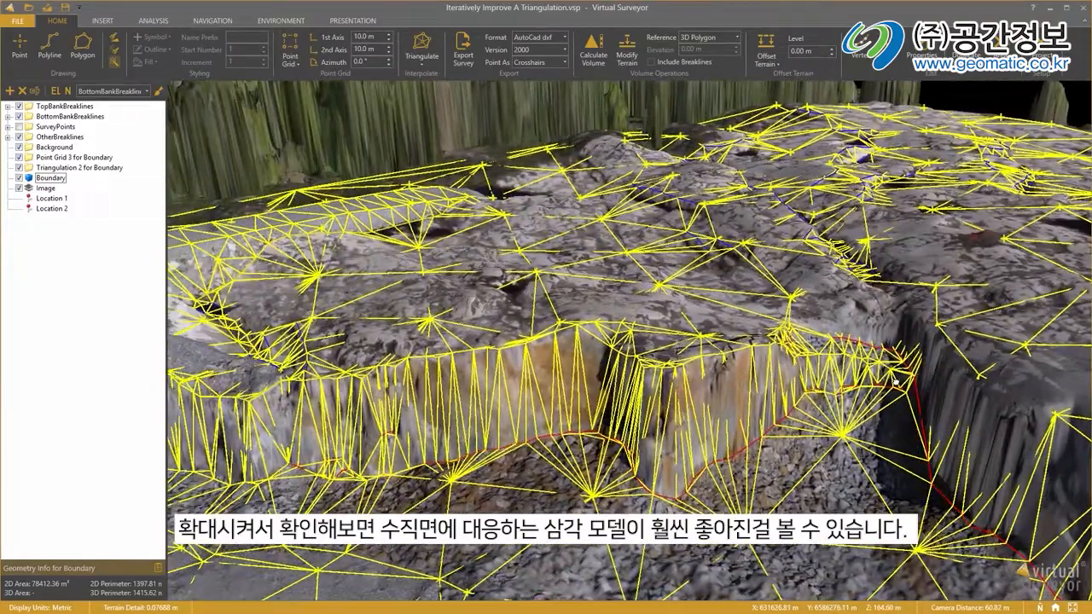
drag(538, 403, 712, 398)
middle_drag(712, 398, 787, 419)
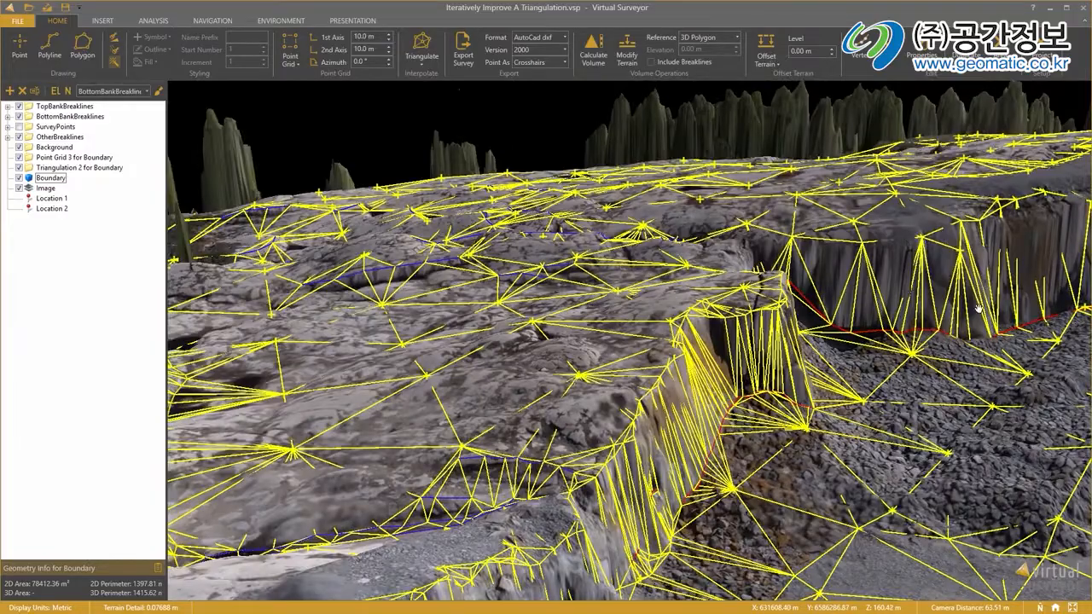
drag(983, 248, 671, 402)
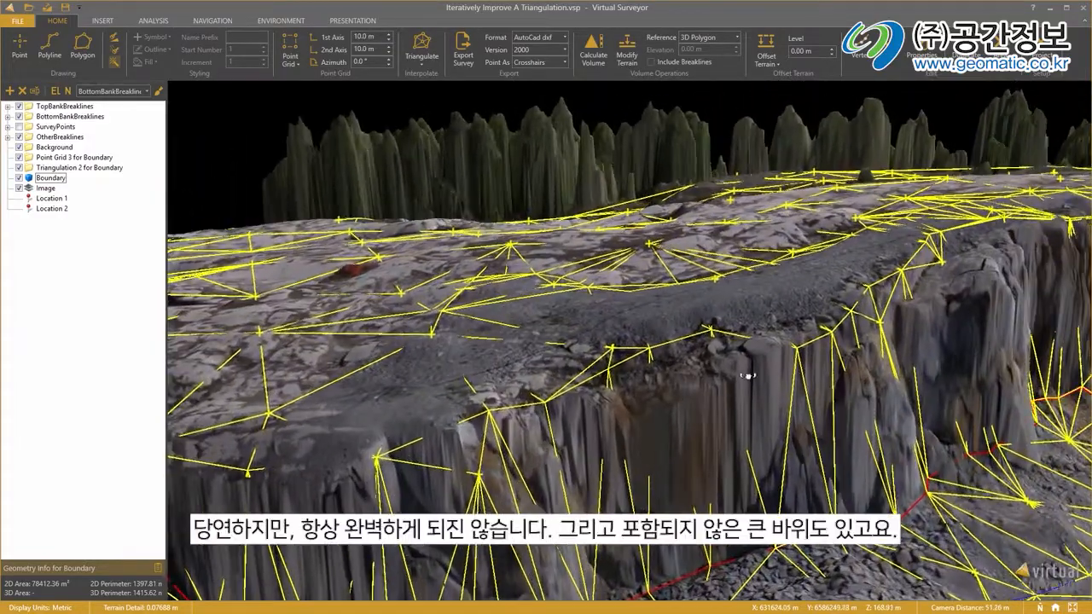
middle_drag(748, 378, 759, 344)
drag(826, 292, 509, 462)
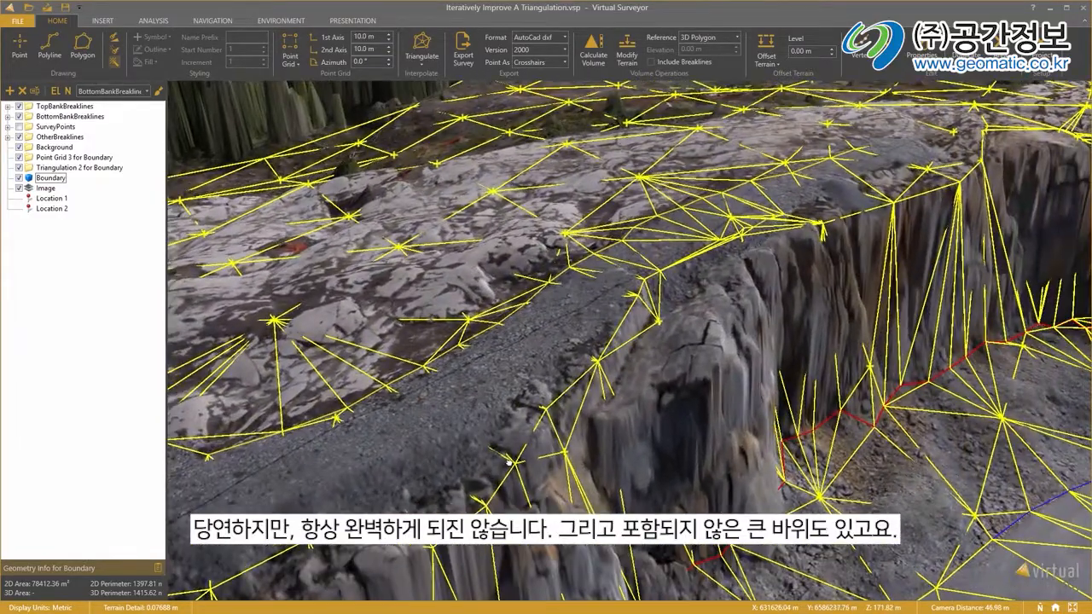
middle_drag(782, 378, 752, 365)
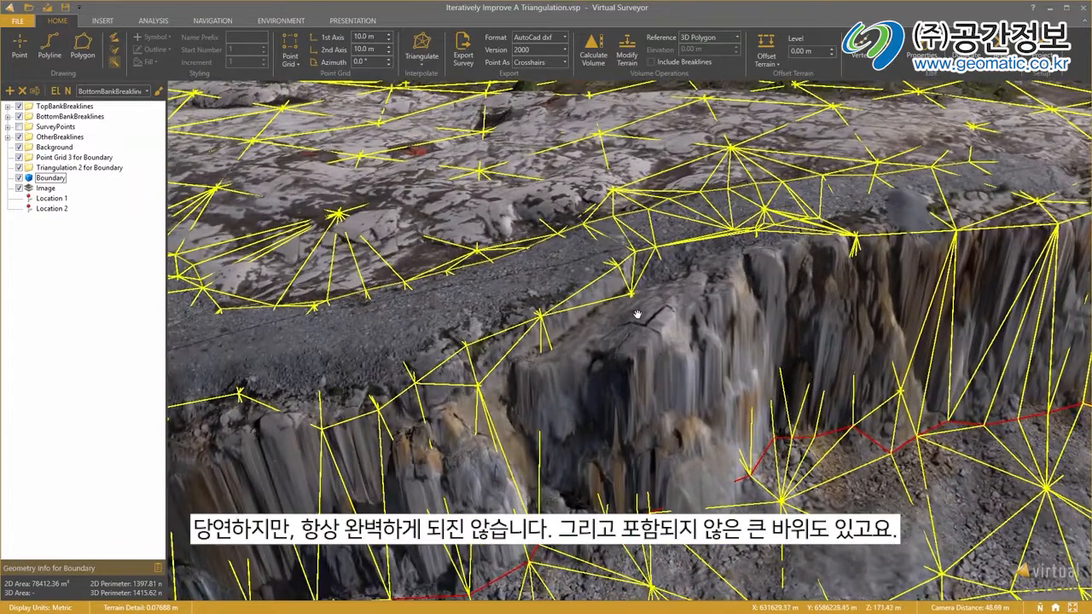
drag(636, 315, 736, 325)
middle_drag(779, 339, 782, 339)
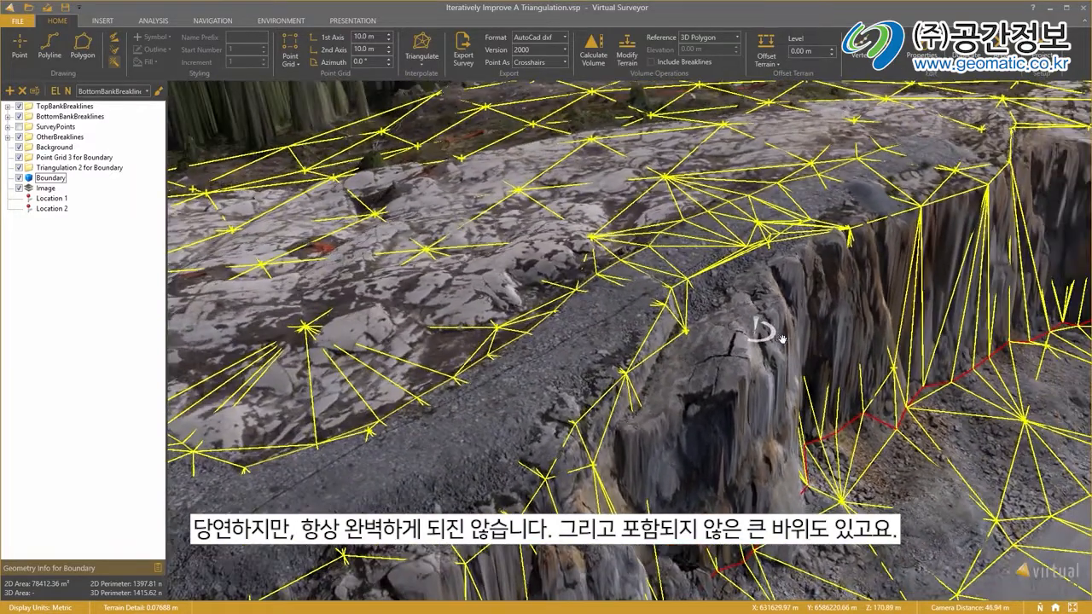
drag(777, 367, 764, 357)
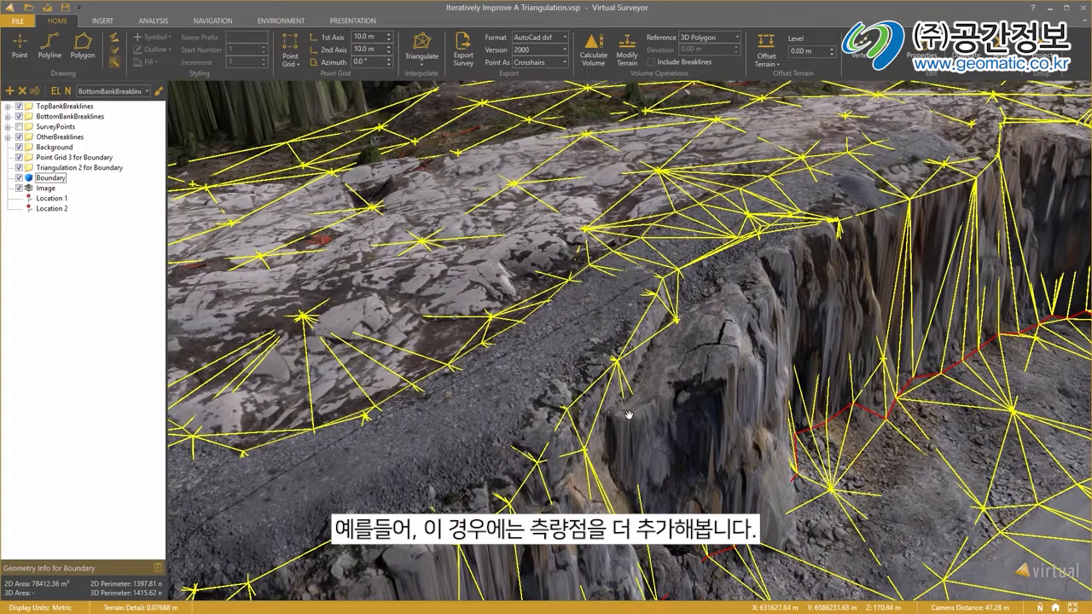
Add five survey points along the outer edge of the large rock on the SurveyPoints layer.
click(53, 126)
click(20, 44)
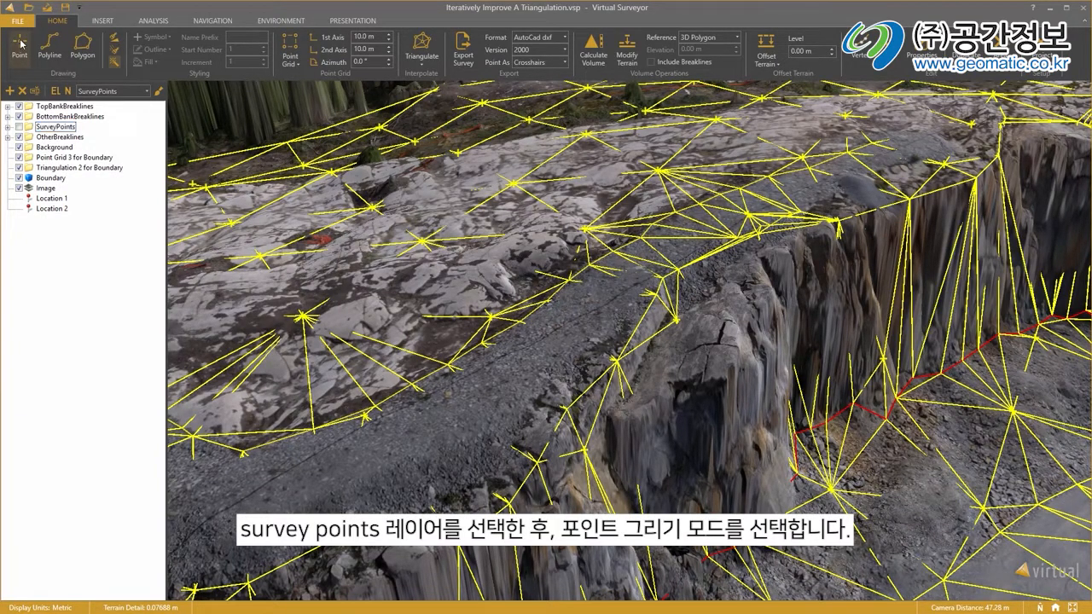
click(637, 409)
click(724, 370)
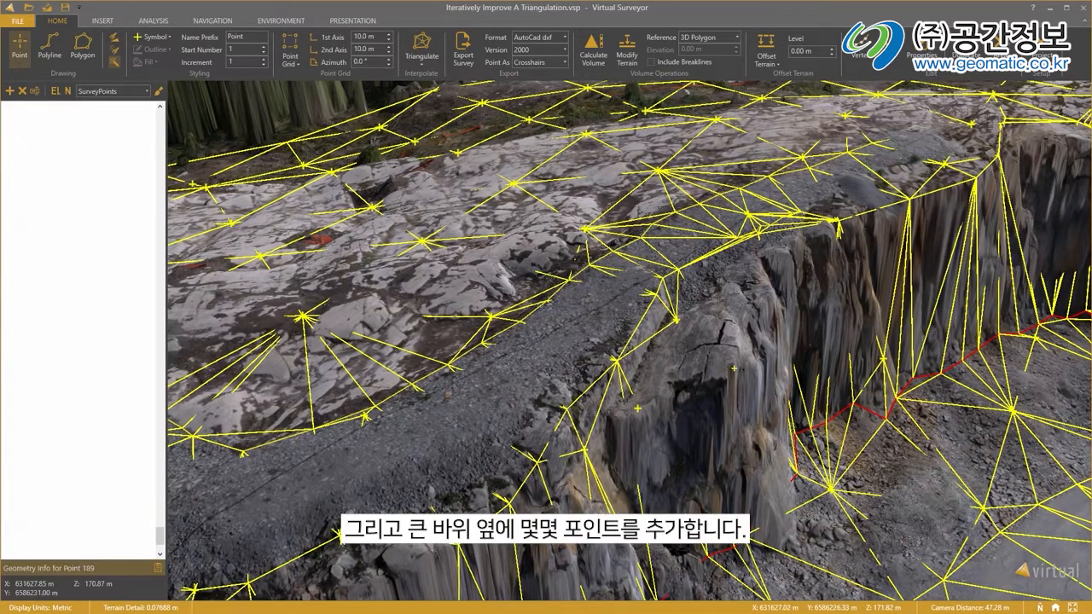
click(756, 352)
click(781, 291)
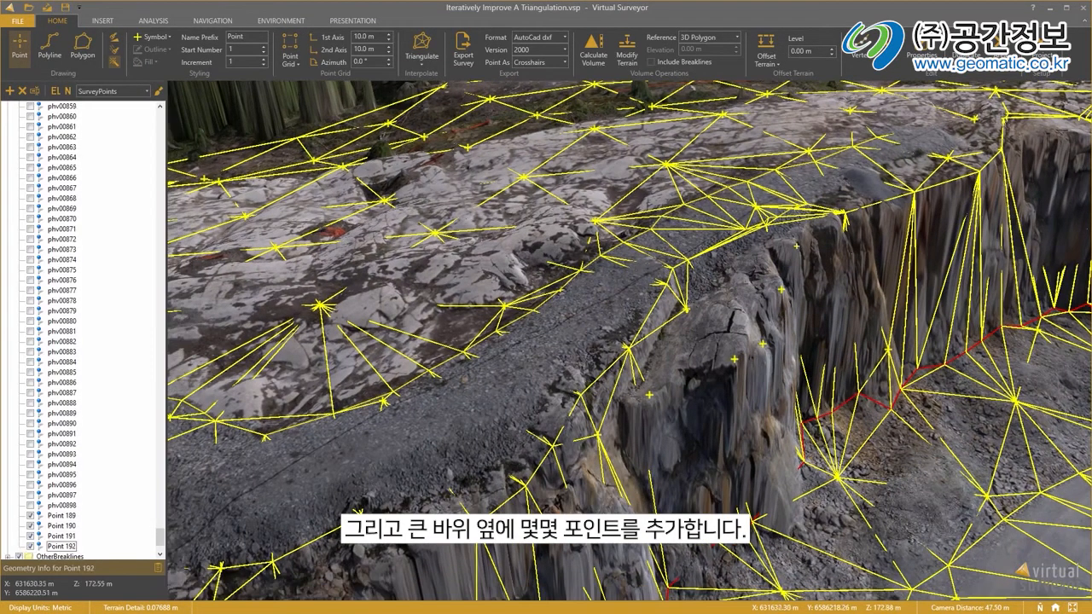
click(798, 243)
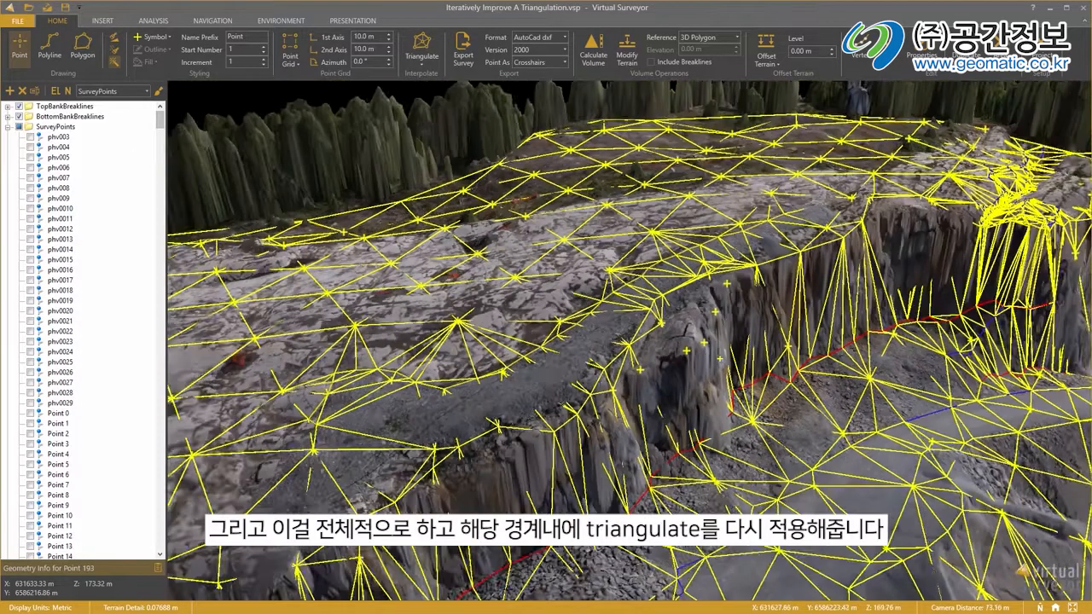
Show all points of the SurveyPoints layer and collapse its list.
scroll(721, 360, down, 1)
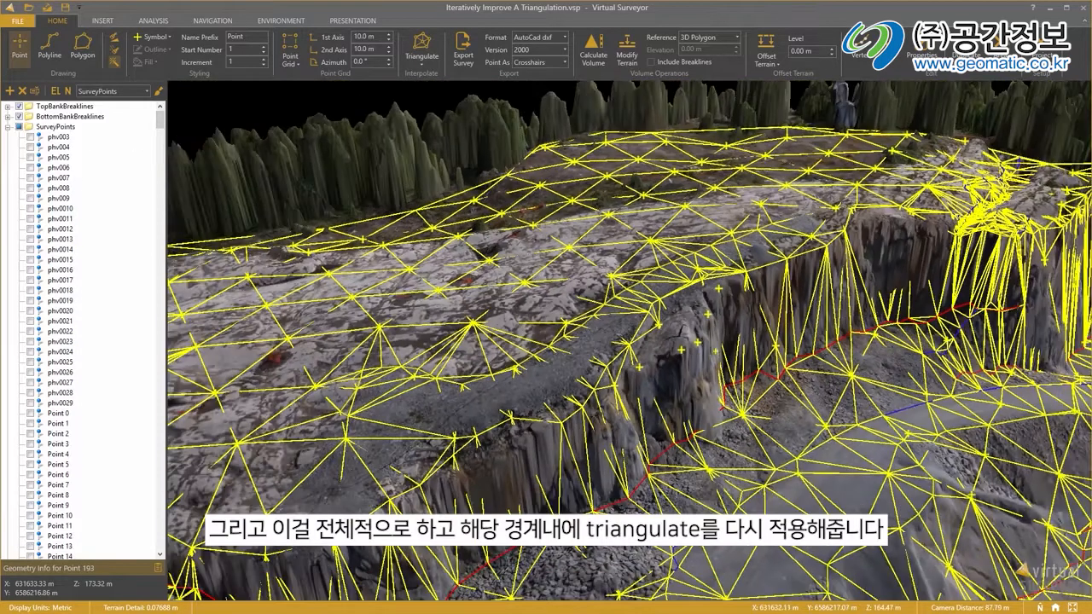
click(18, 126)
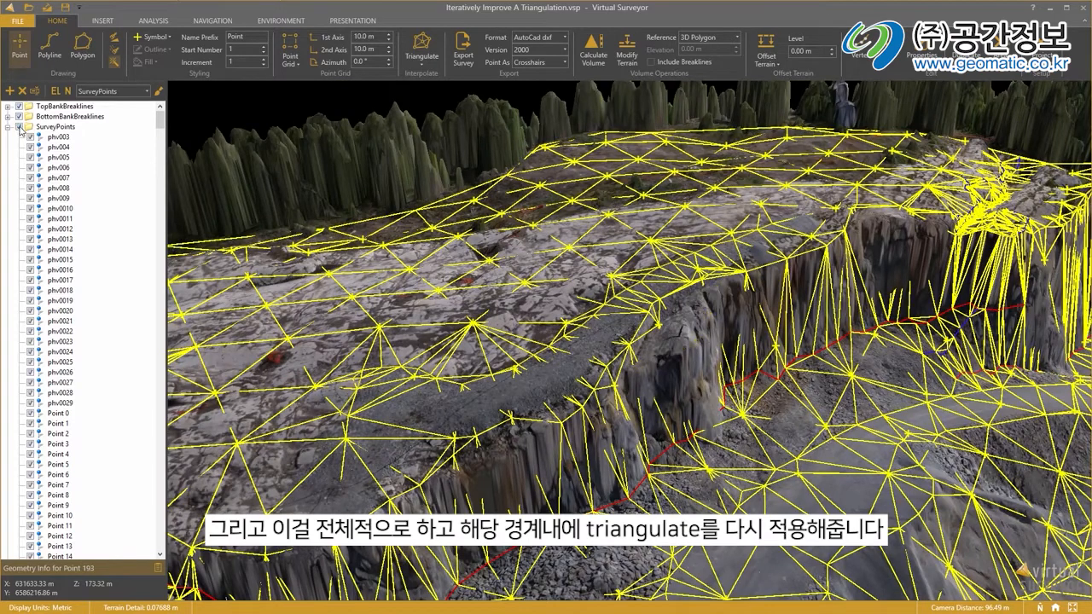
click(7, 126)
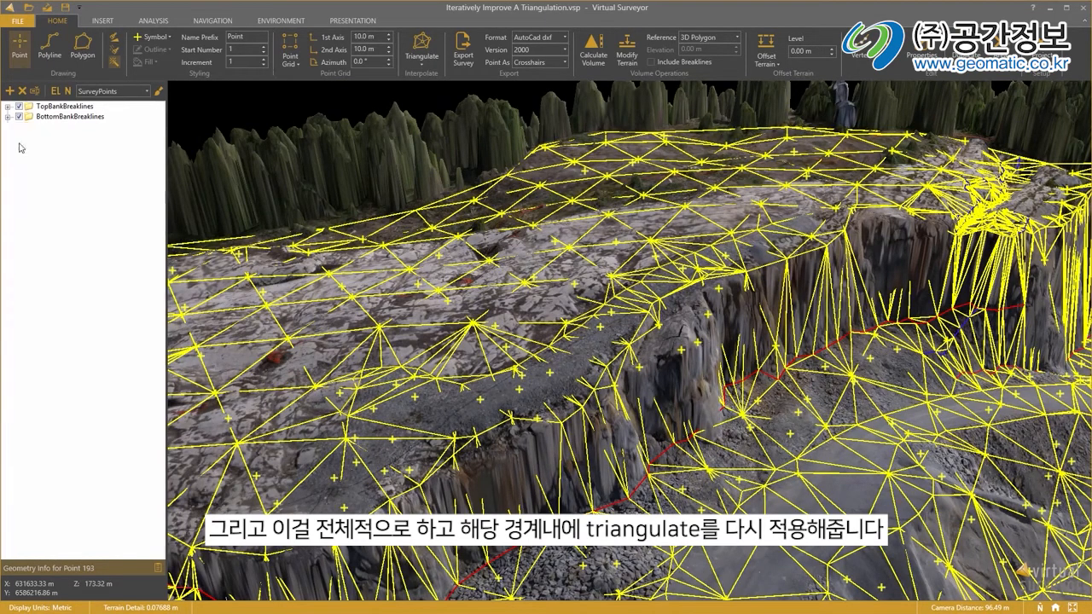
Triangulate within the Boundary polygon again with the survey points included, and inspect the mesh at the large rock.
click(50, 177)
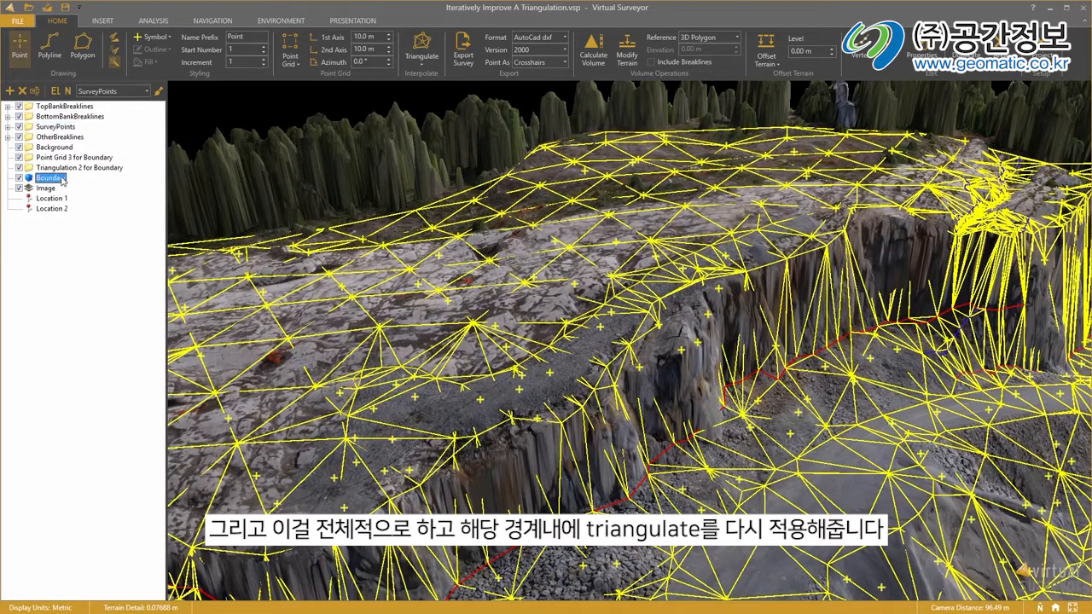
click(422, 61)
click(436, 88)
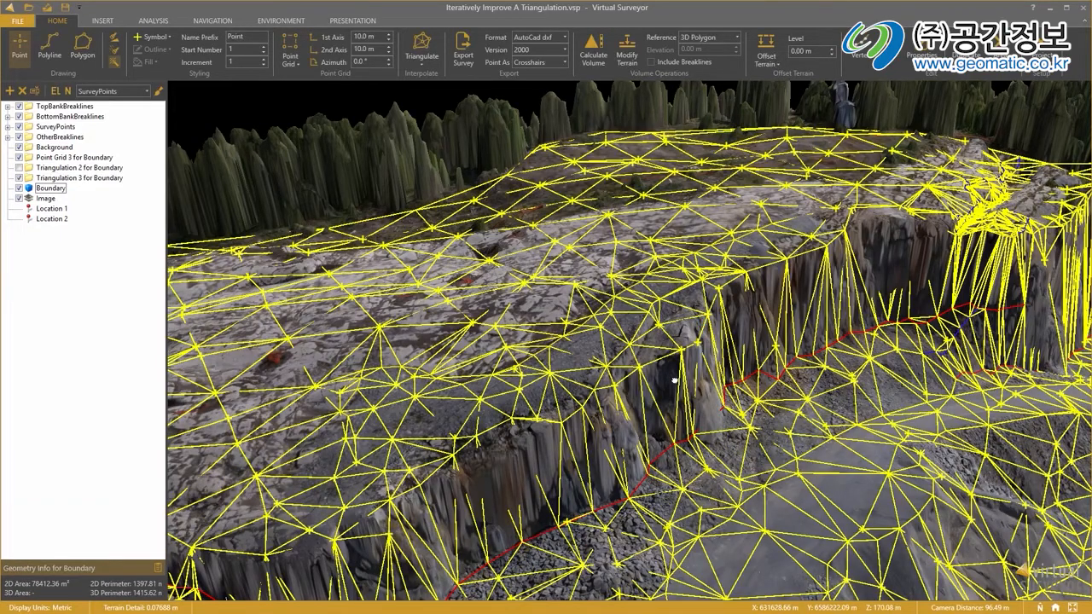
scroll(674, 381, up, 5)
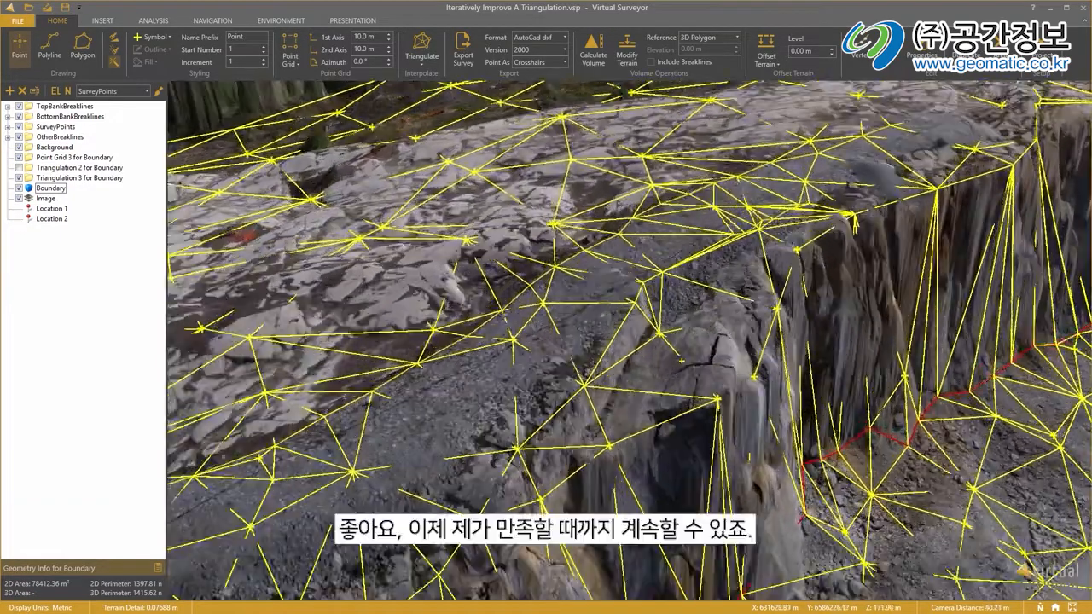